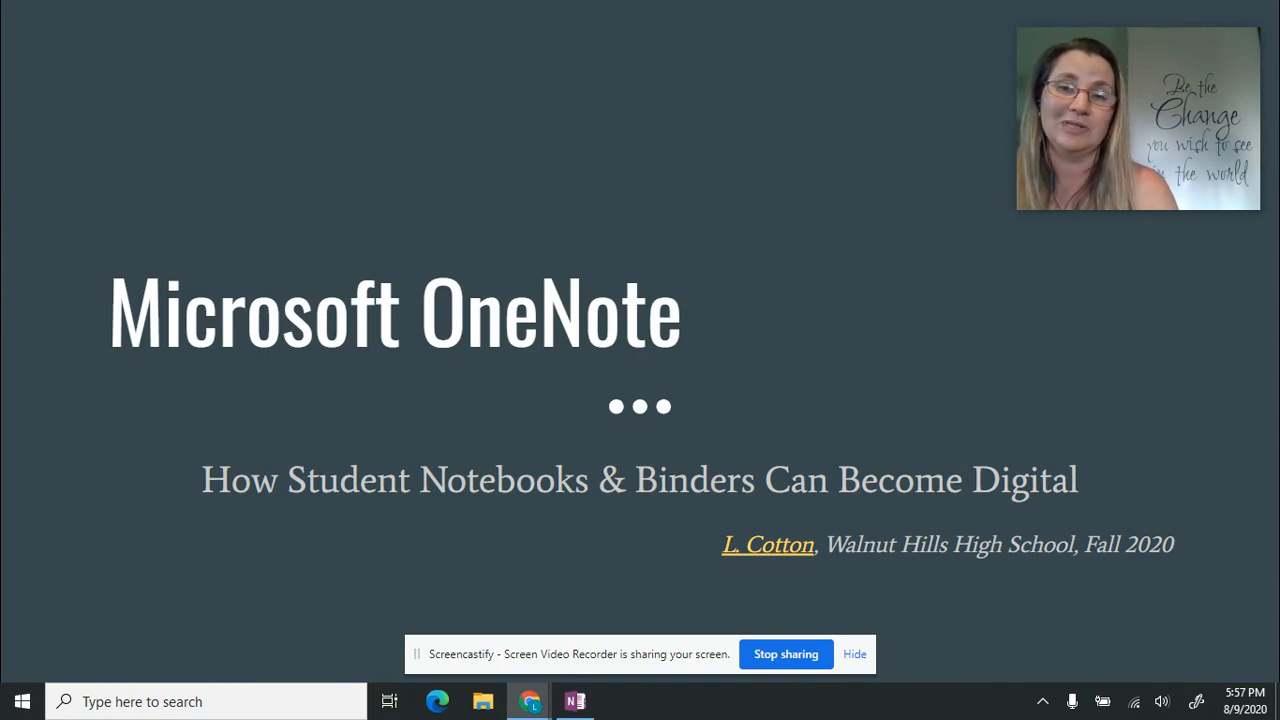
Switch to OneNote and look over the notebook list and the American History section group of School 2020-2021
left_click(574, 703)
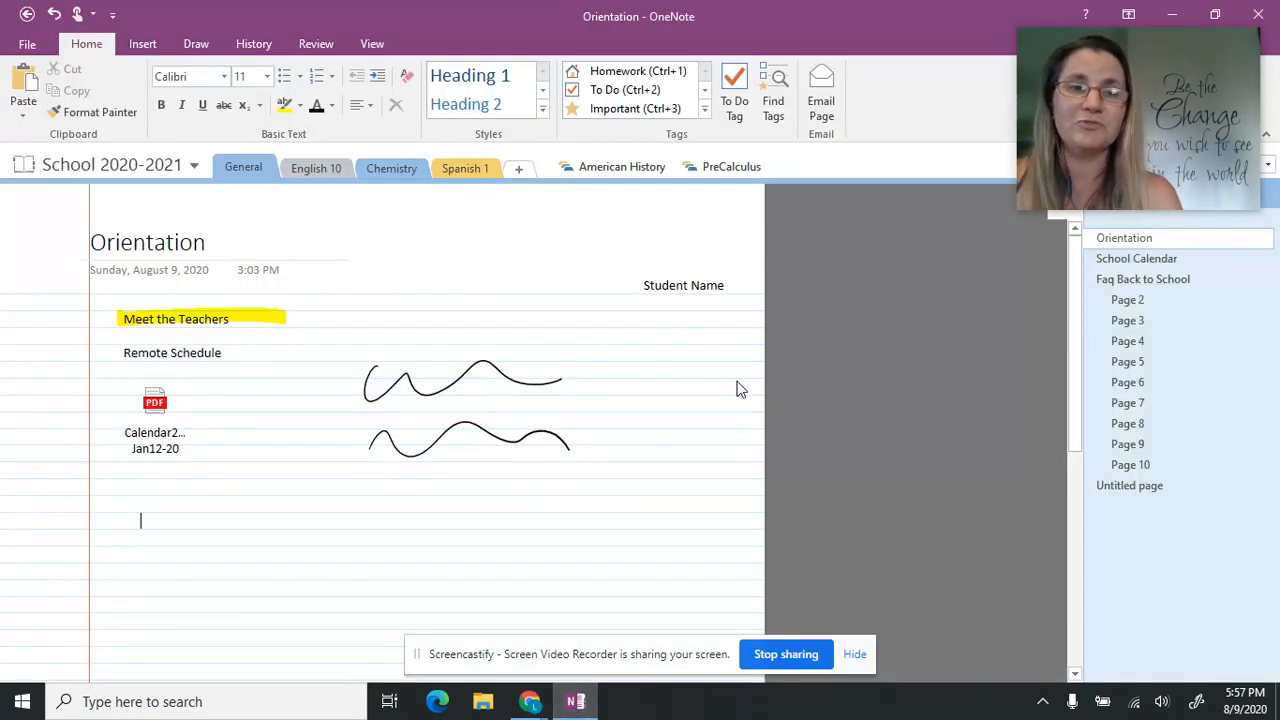
left_click(190, 166)
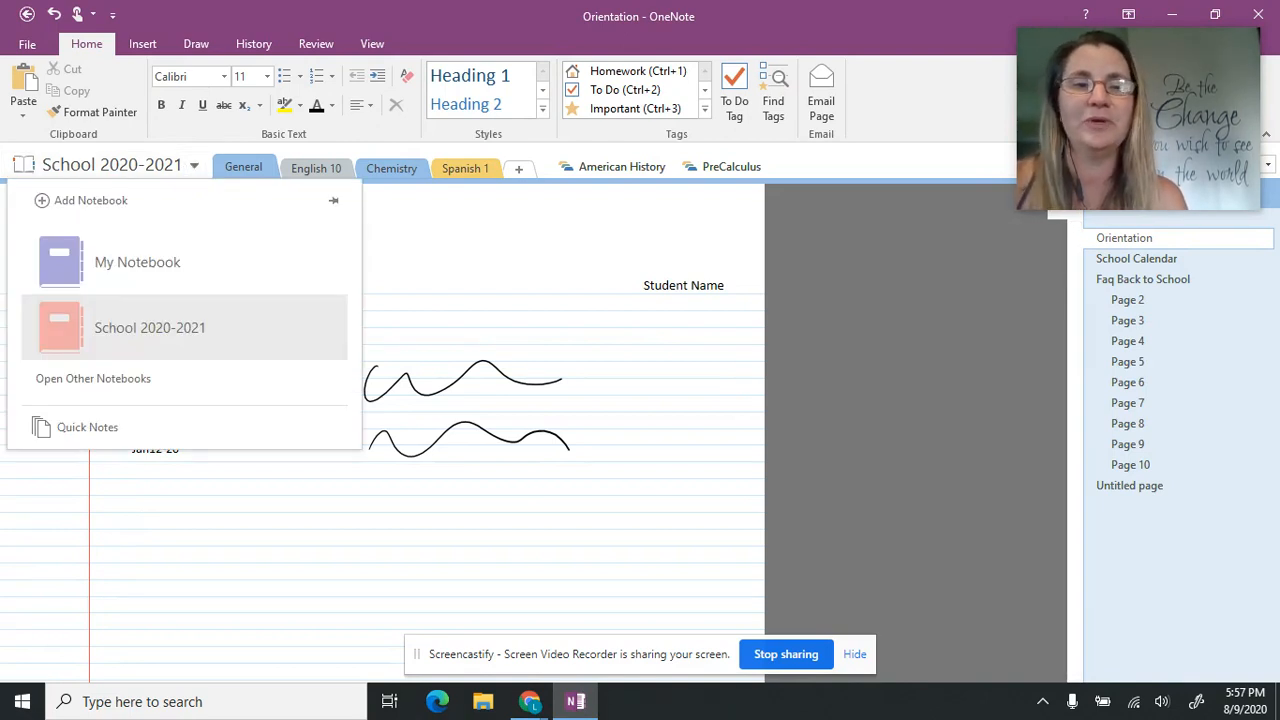
left_click(140, 166)
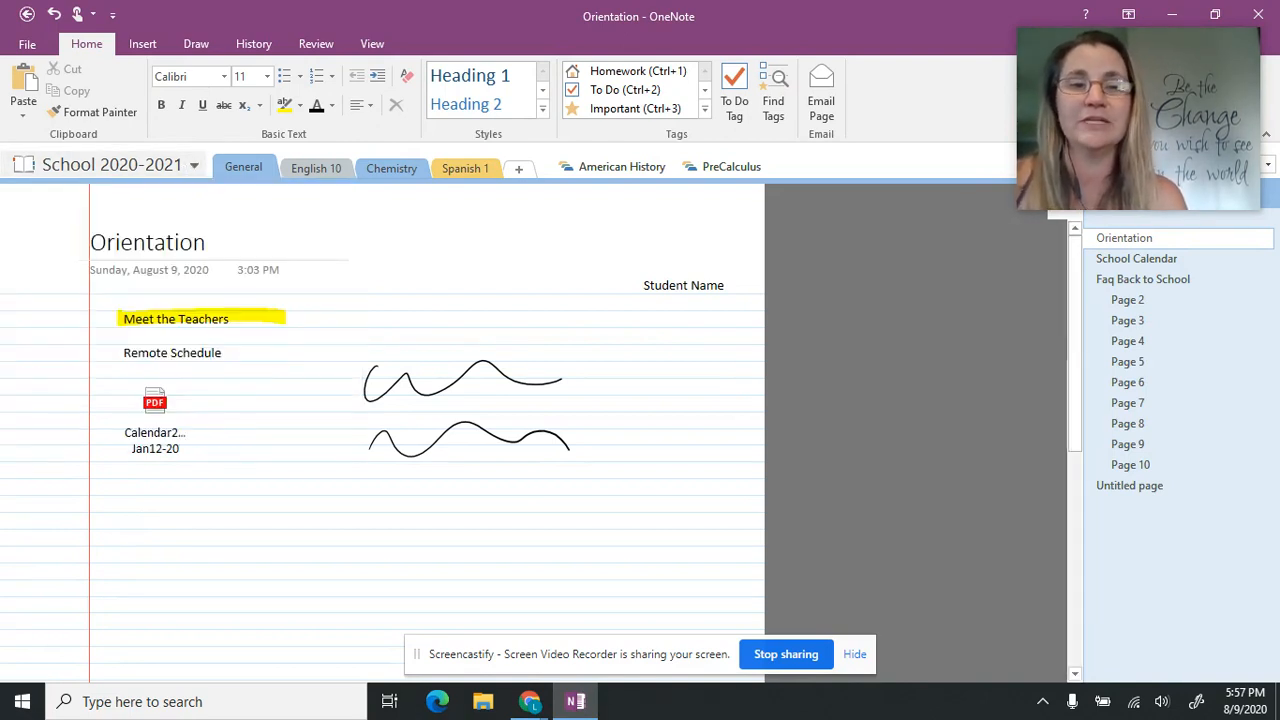
left_click(634, 164)
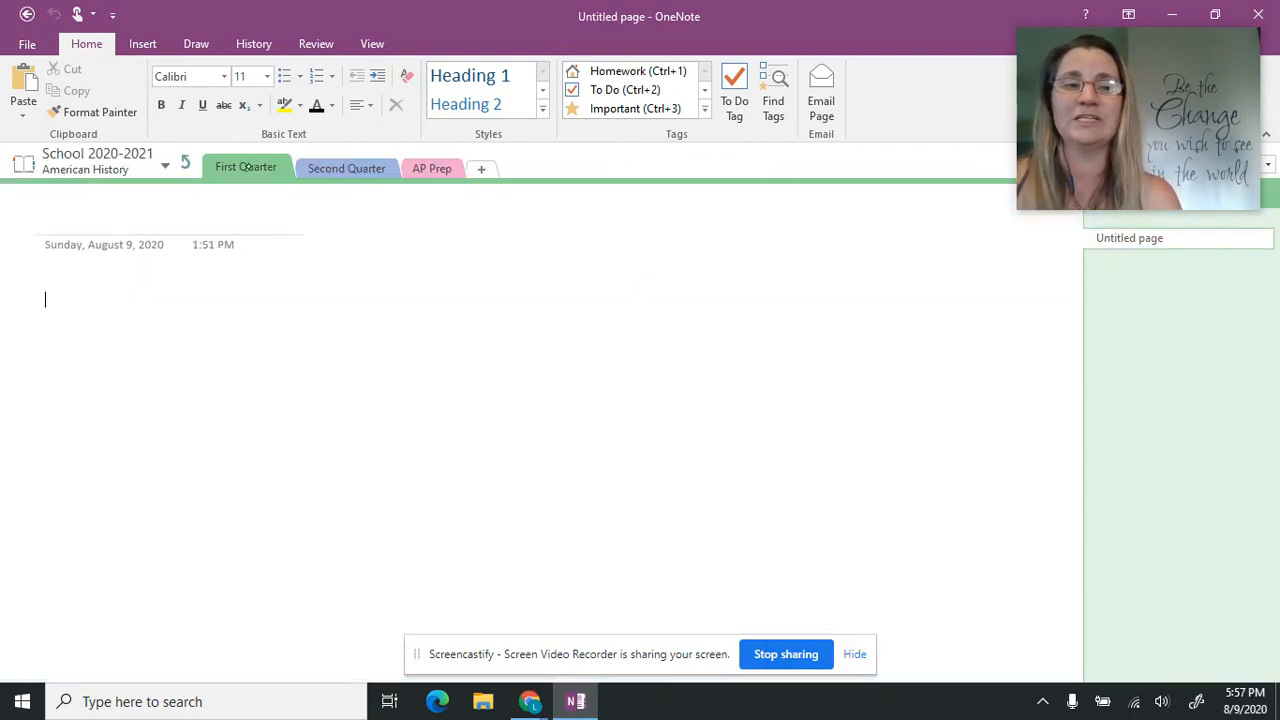
left_click(185, 162)
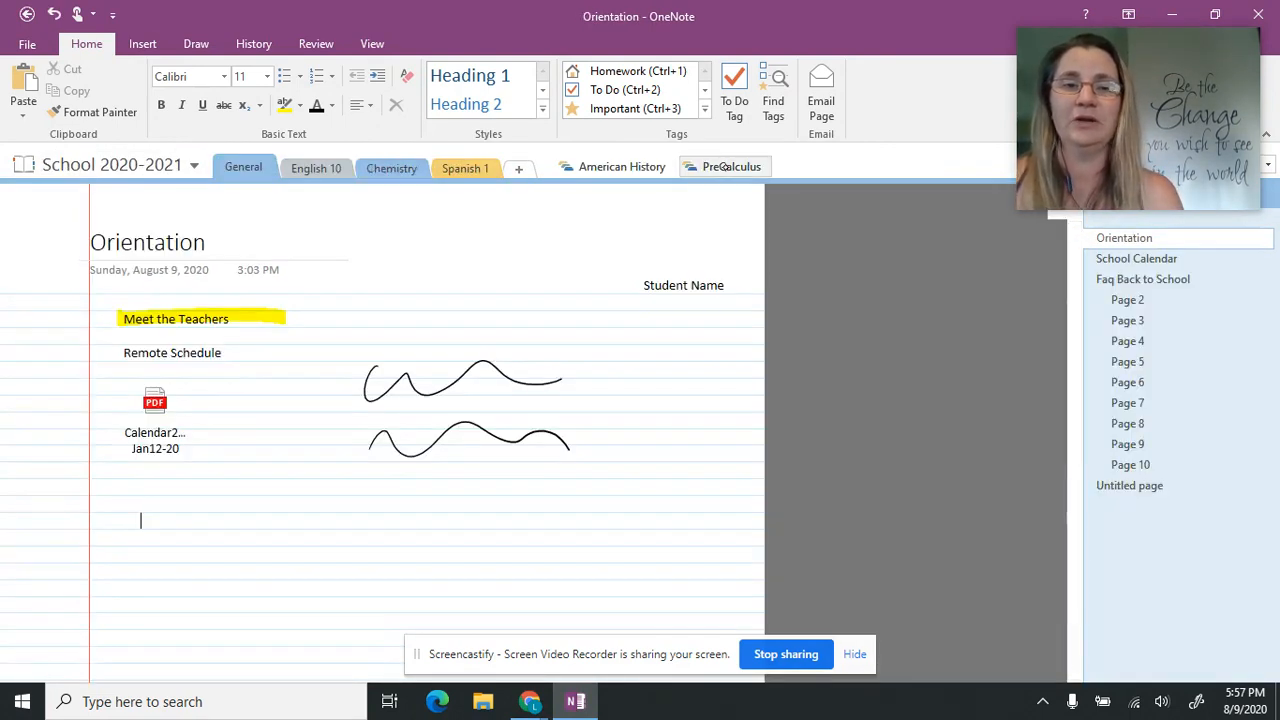
Open the PreCalculus section group, collapse and expand the 1.1 Graphing Utilities subpages, and view the 1.1 (examples) page
left_click(724, 167)
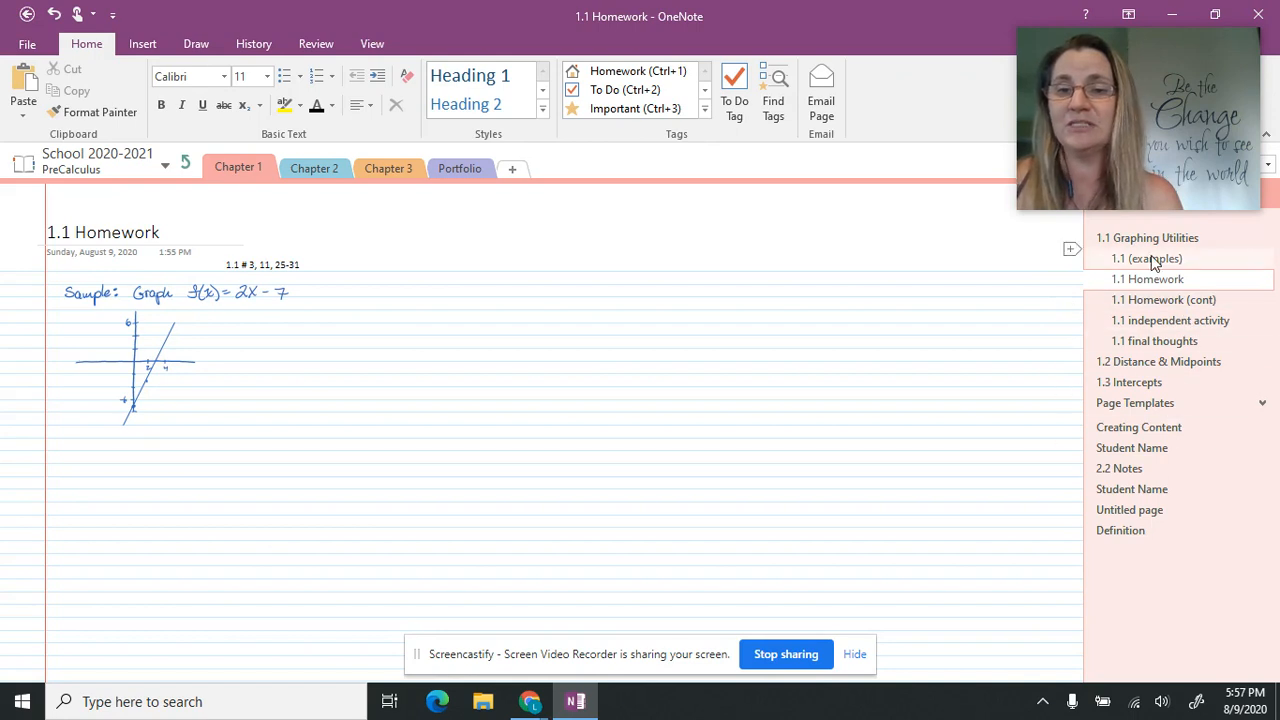
left_click(1262, 242)
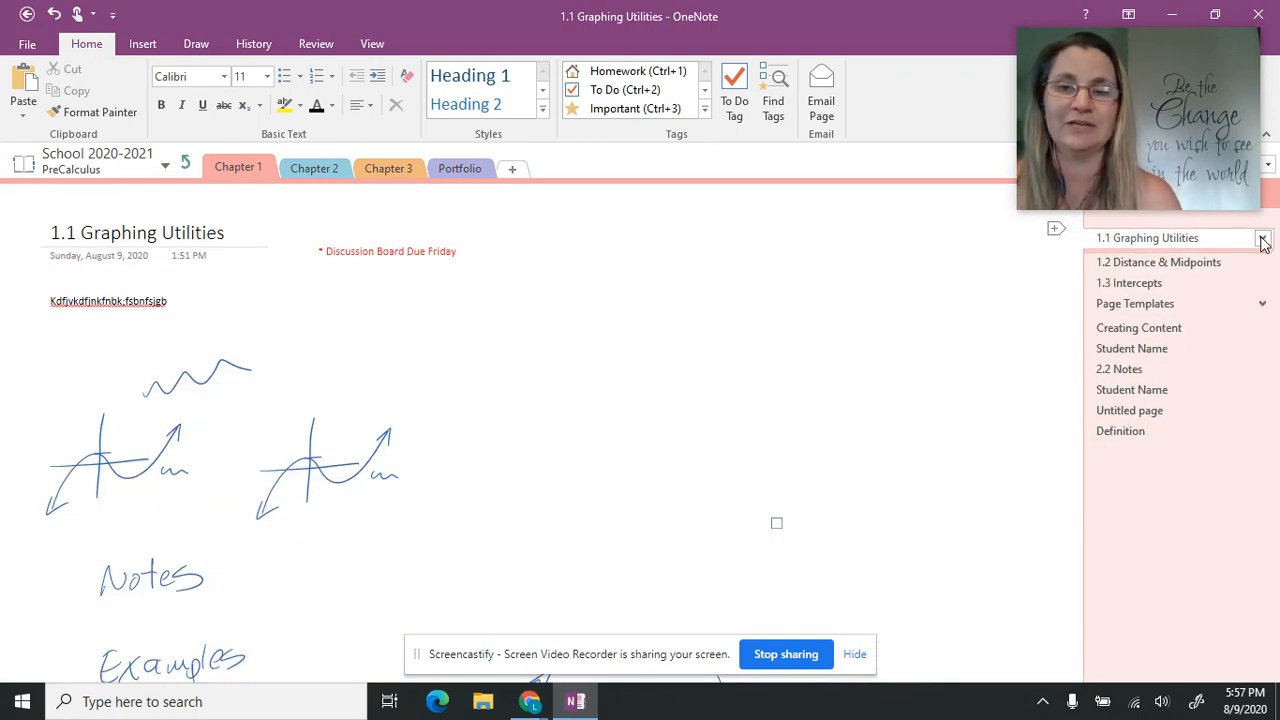
left_click(1262, 242)
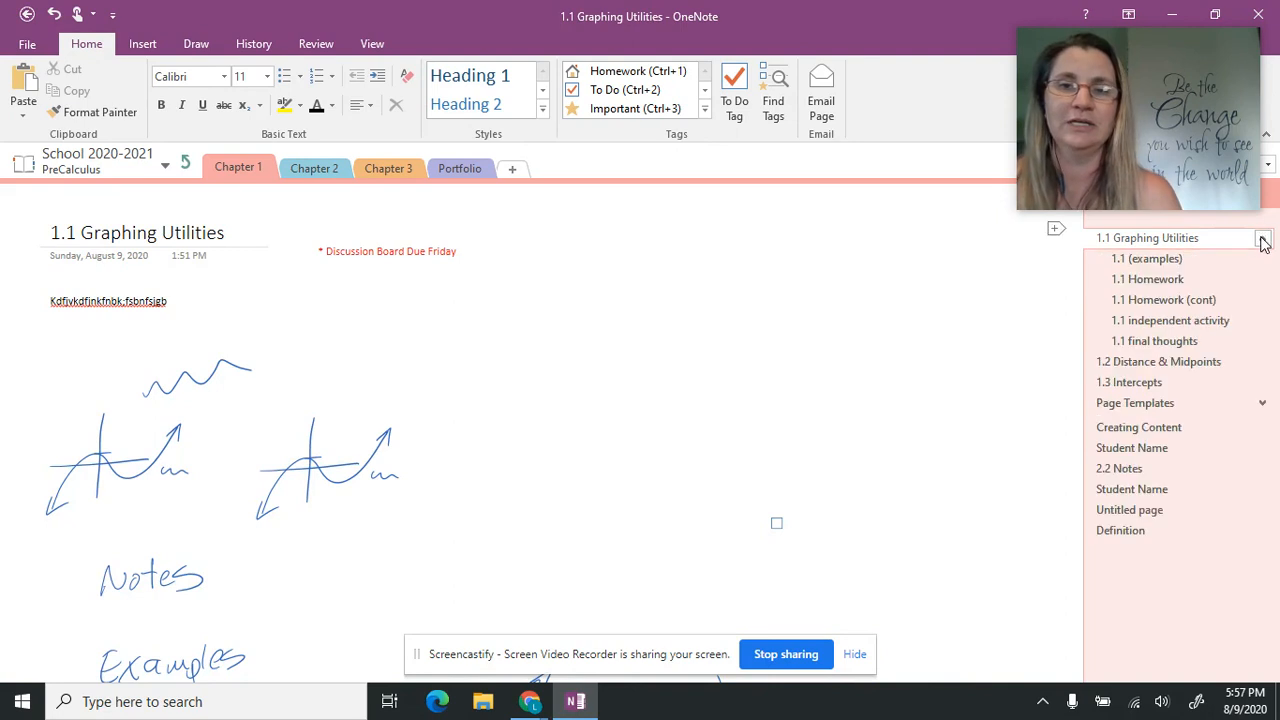
left_click(1156, 262)
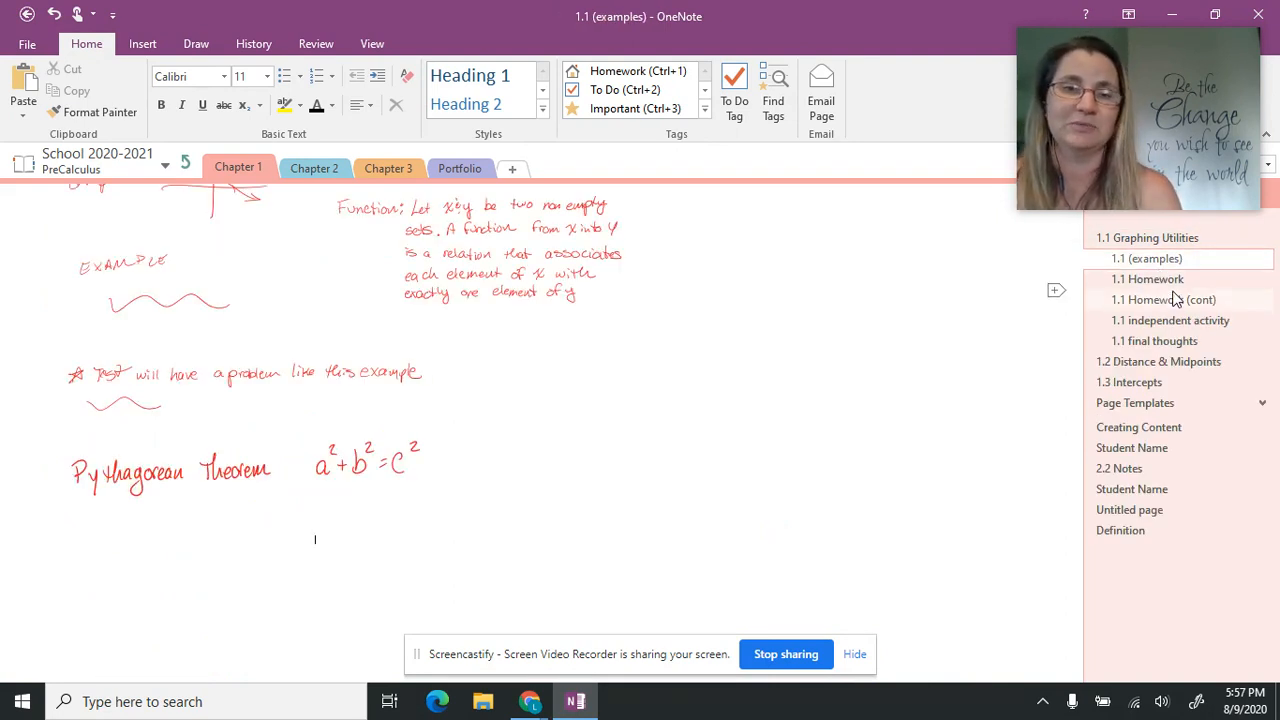
scroll(646, 449, "up", 4)
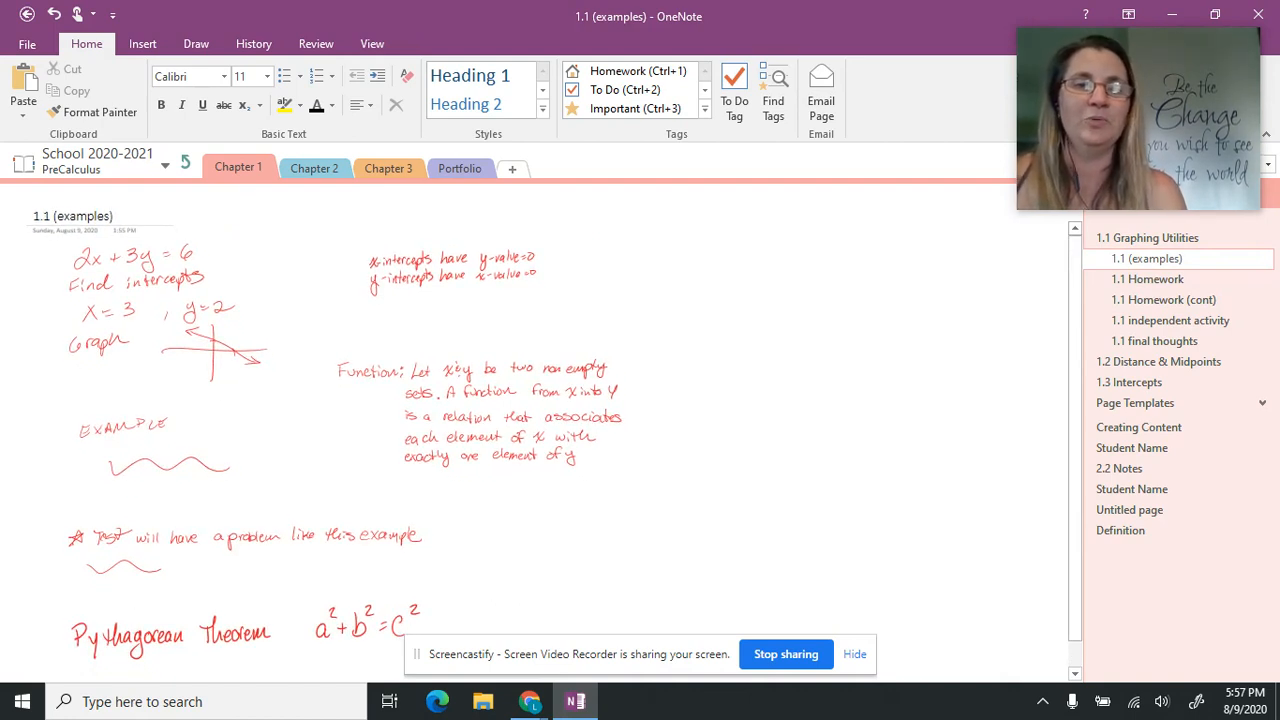
Try to convert the blue handwritten word "Notes" on the 1.1 Graphing Utilities page to text
left_click(1133, 240)
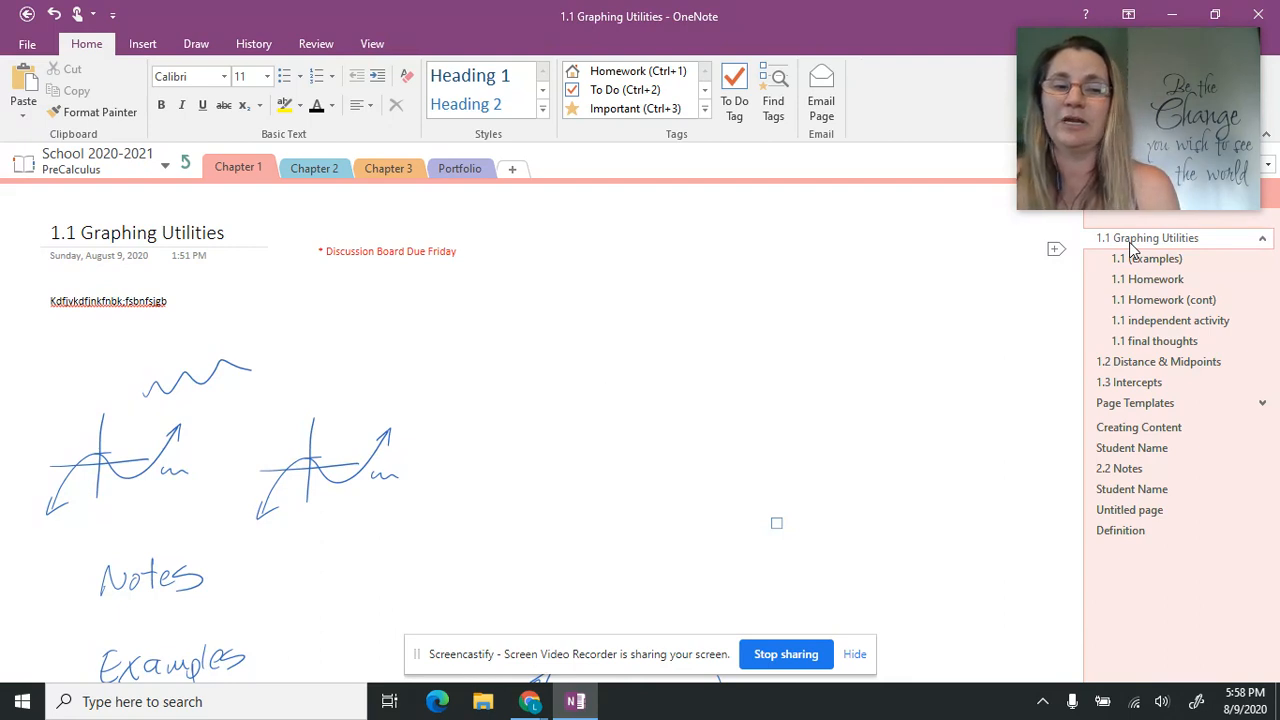
mouse_move(200, 520)
left_mouse_down()
mouse_move(209, 614)
mouse_move(205, 525)
left_mouse_up()
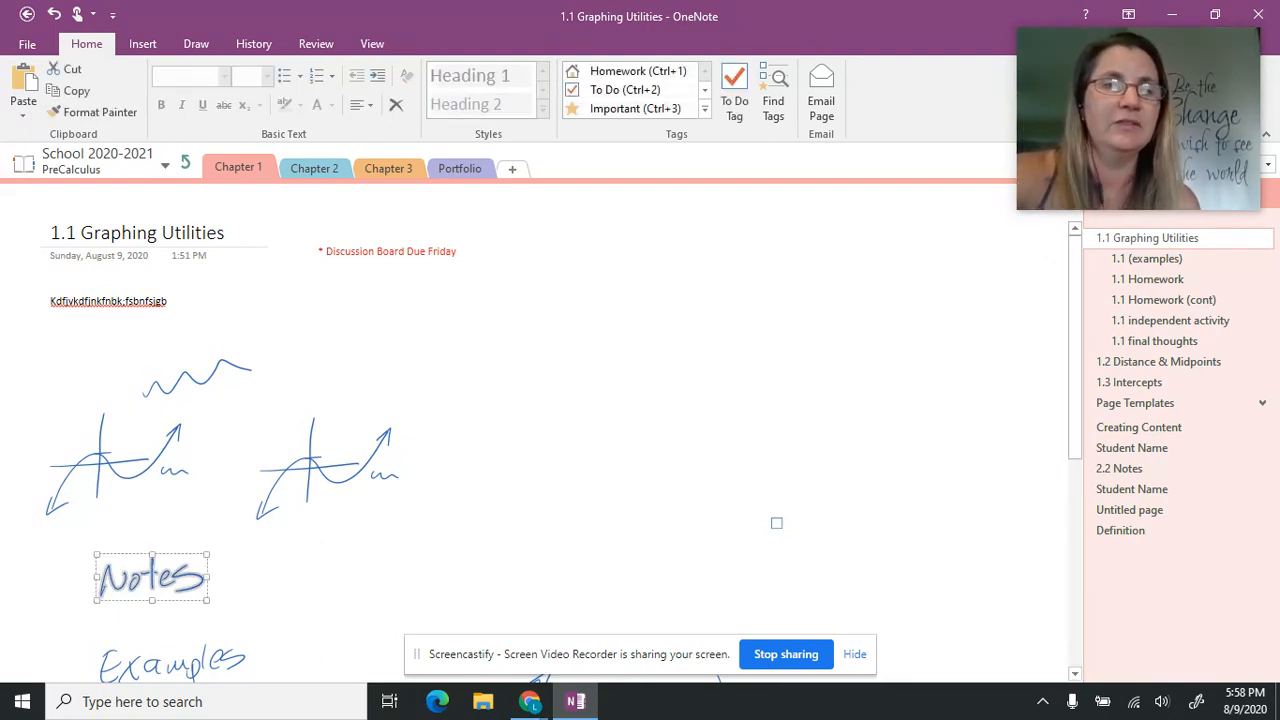
left_click(142, 44)
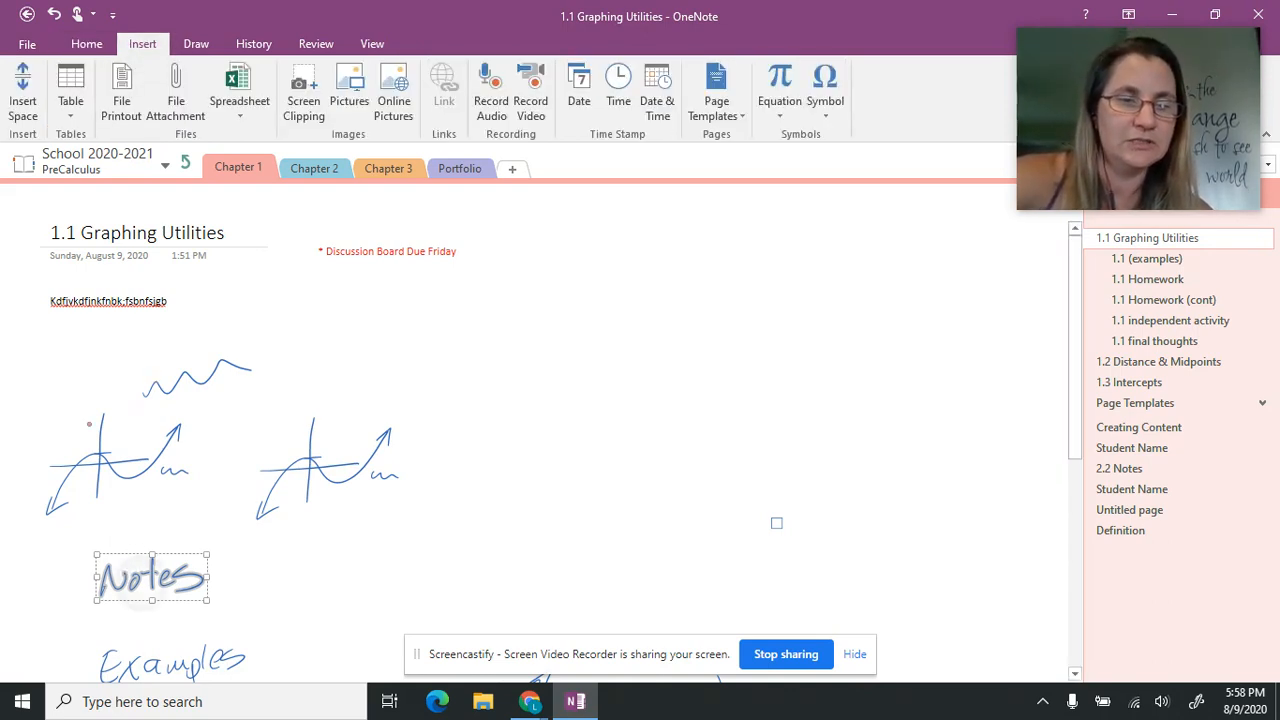
right_click(150, 577)
left_click(408, 498)
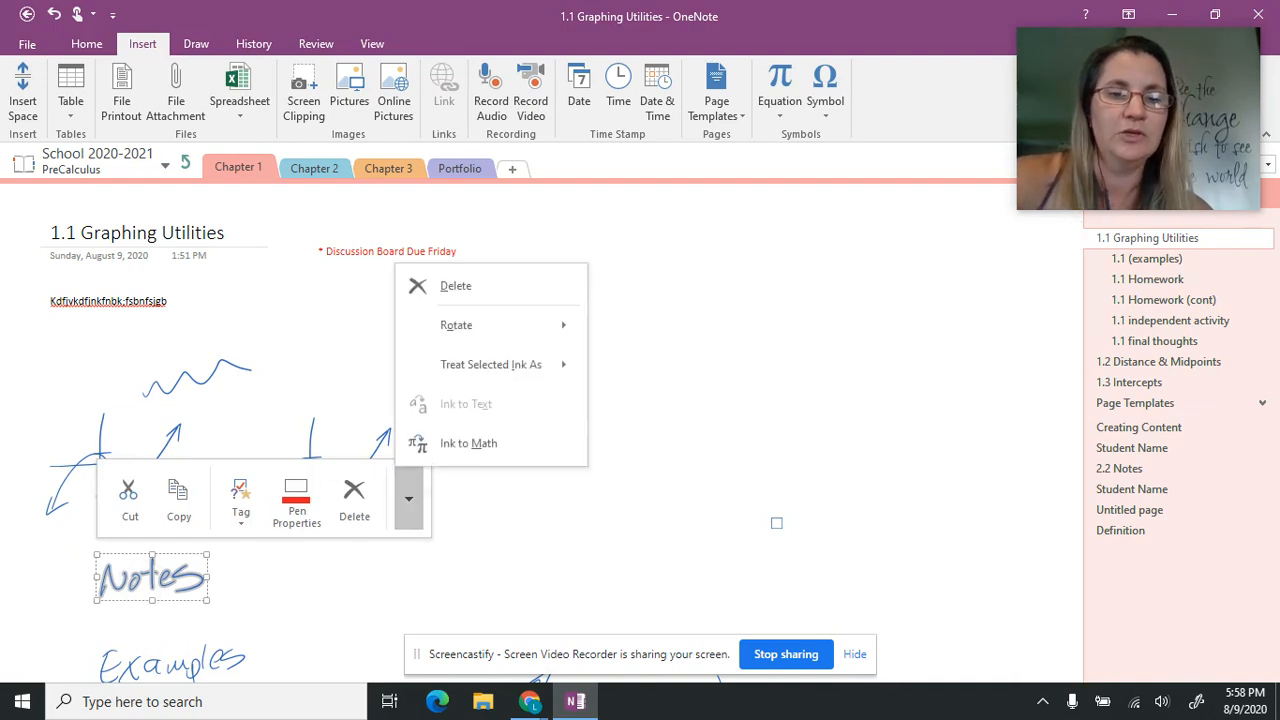
key("Escape")
left_click(569, 429)
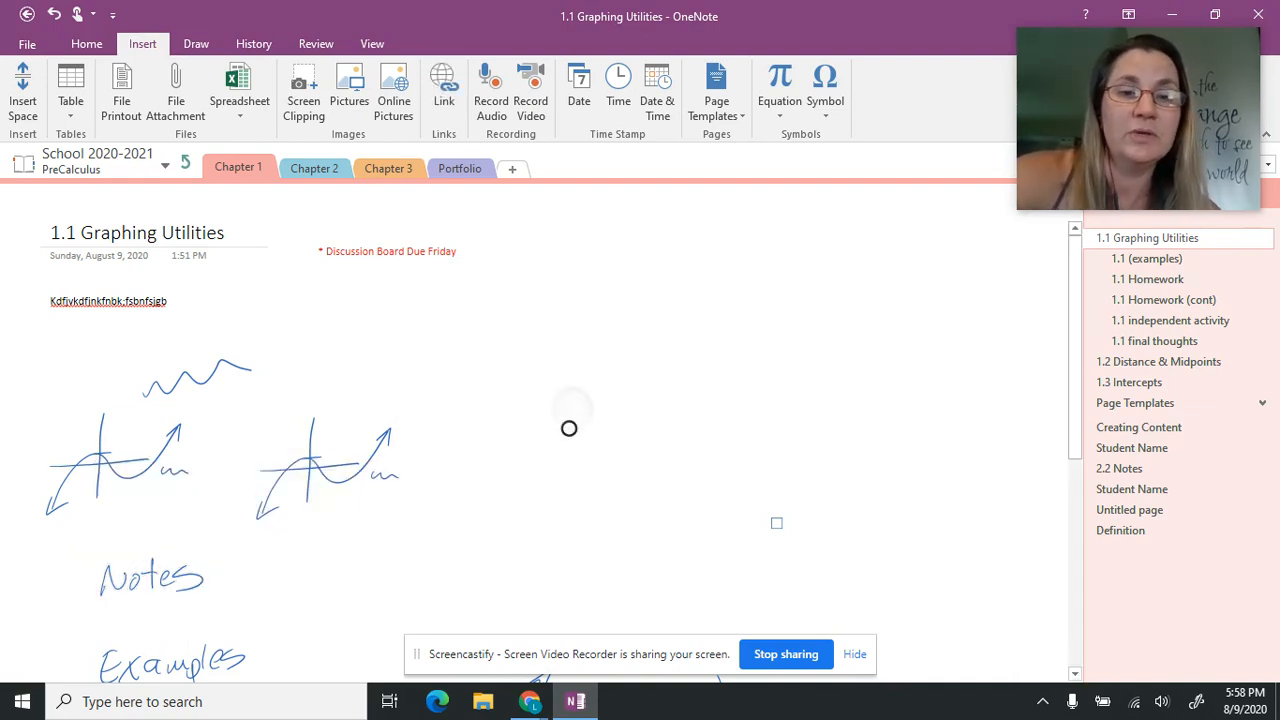
Handwrite the word "Notes" in red ink in the blank area below the Discussion Board line
mouse_move(510, 342)
left_mouse_down()
mouse_move(524, 300)
mouse_move(542, 290)
mouse_move(556, 314)
left_mouse_up()
mouse_move(592, 284)
left_mouse_down()
mouse_move(594, 334)
mouse_move(598, 310)
left_mouse_up()
left_click_drag(602, 318, 628, 330)
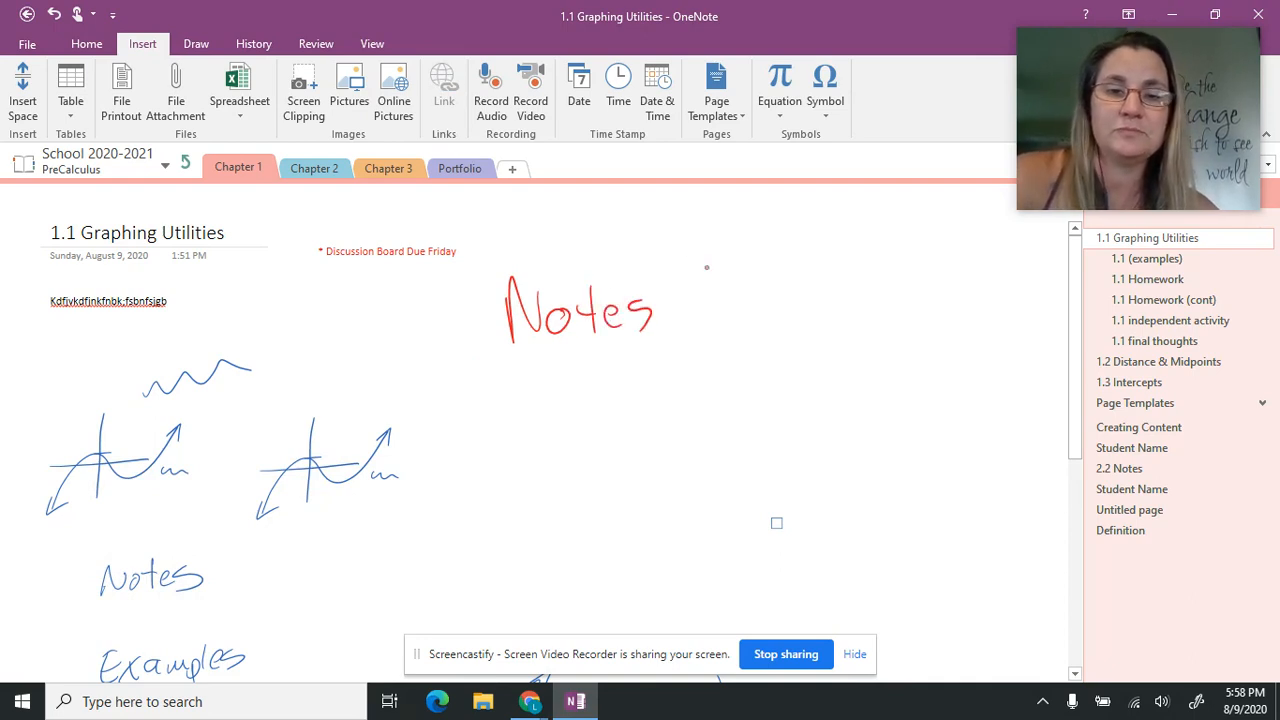
Lasso the red handwritten word "Notes" and convert it with Ink to Text
left_click_drag(694, 294, 696, 300)
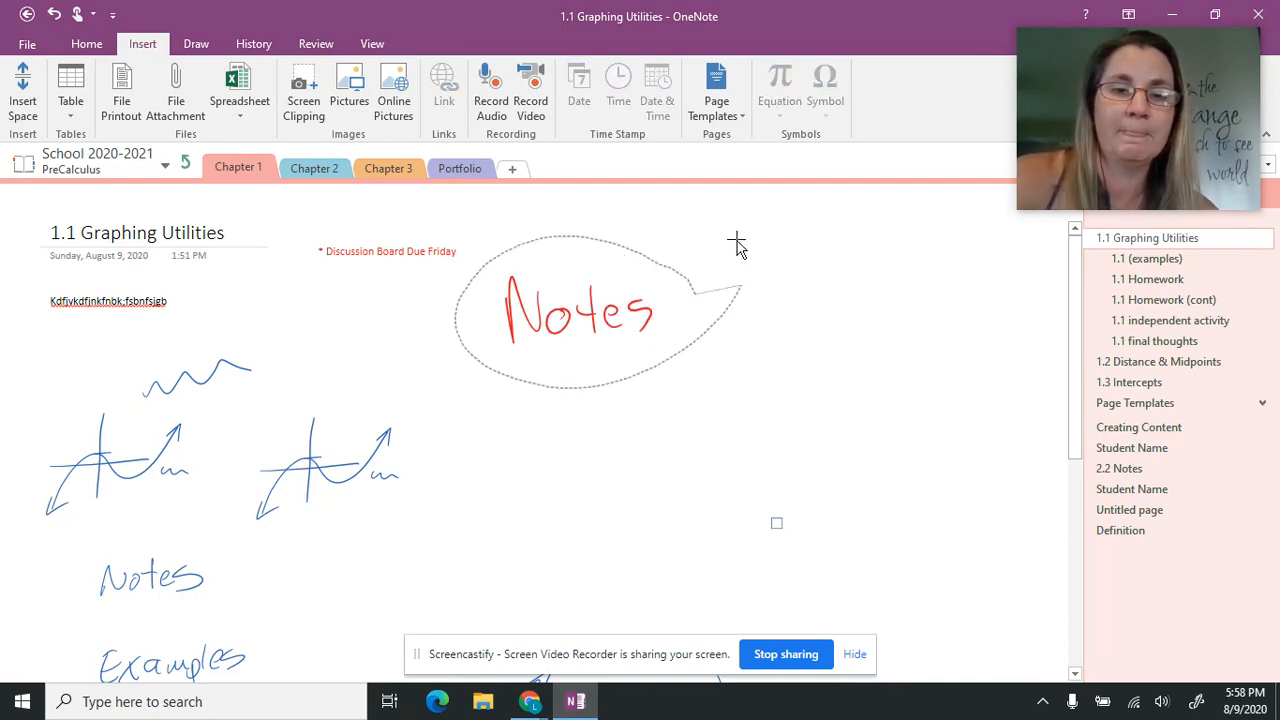
left_click(578, 308)
left_click(851, 222)
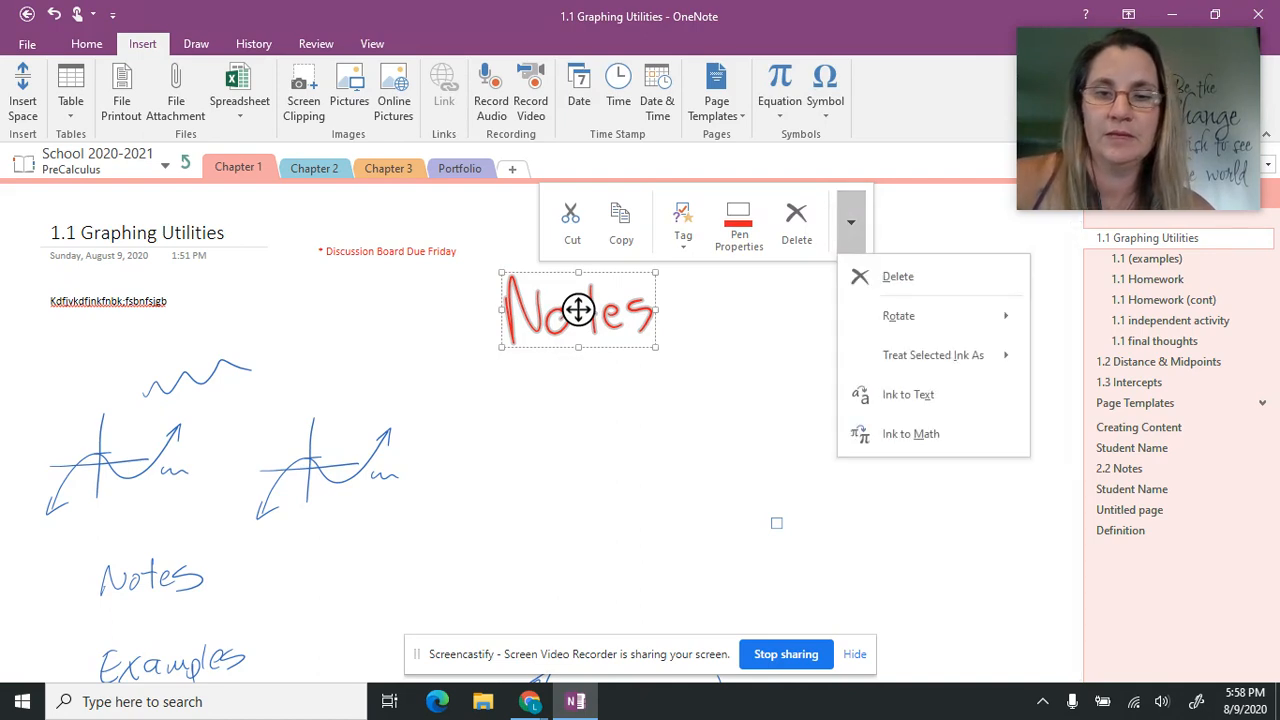
left_click(908, 394)
left_click(847, 446)
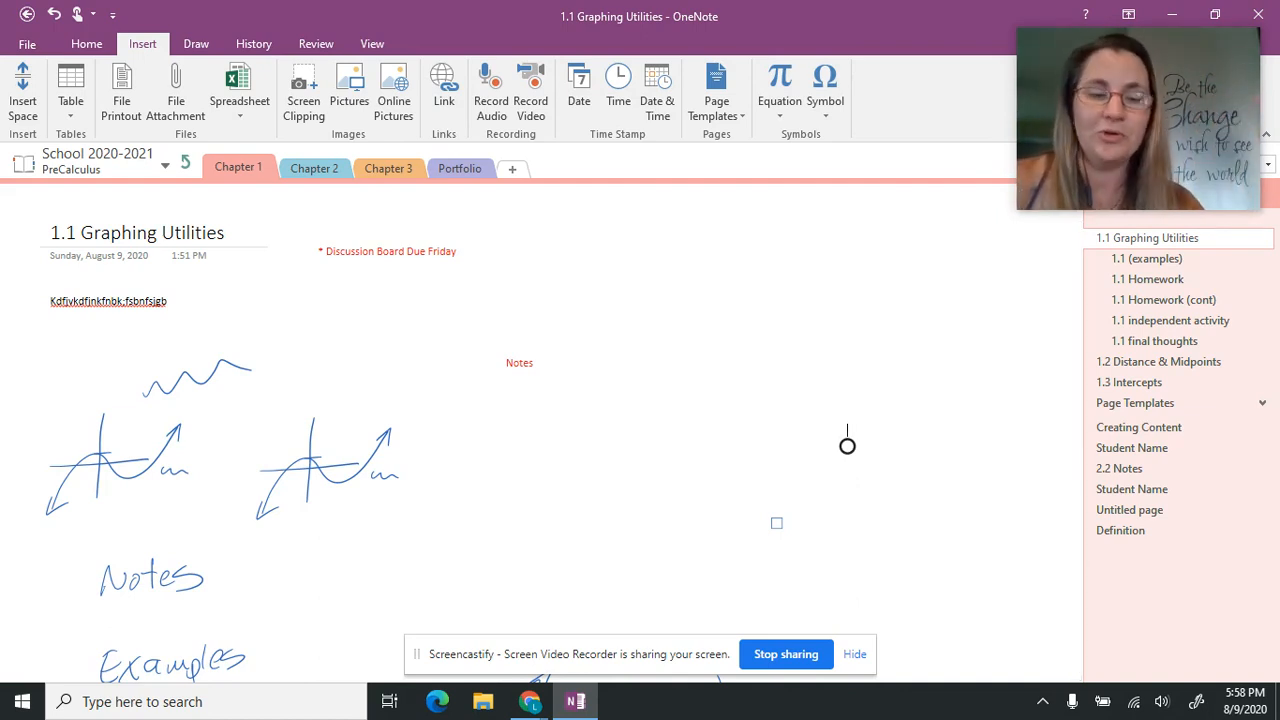
Undo the ink-to-text conversion and all strokes of the red handwritten word "Notes"
key("ctrl+z")
key("ctrl+z")
key("ctrl+z")
key("ctrl+z")
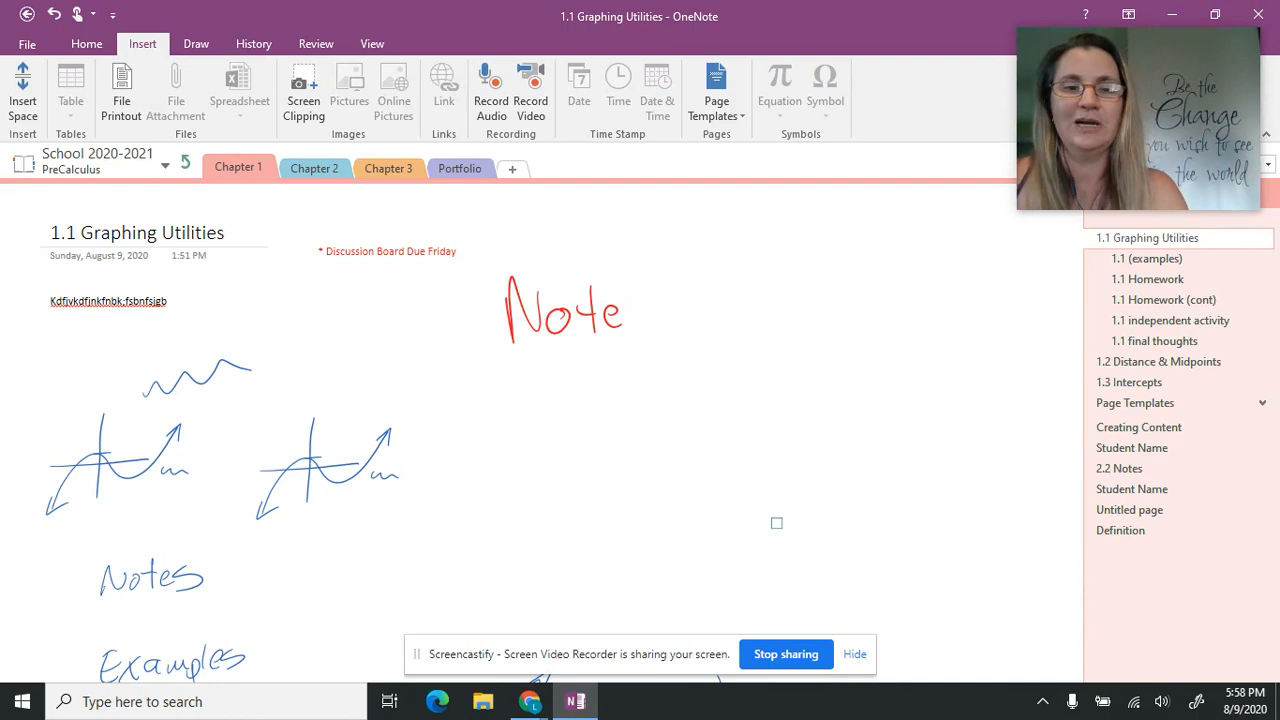
key("ctrl+z")
key("ctrl+z")
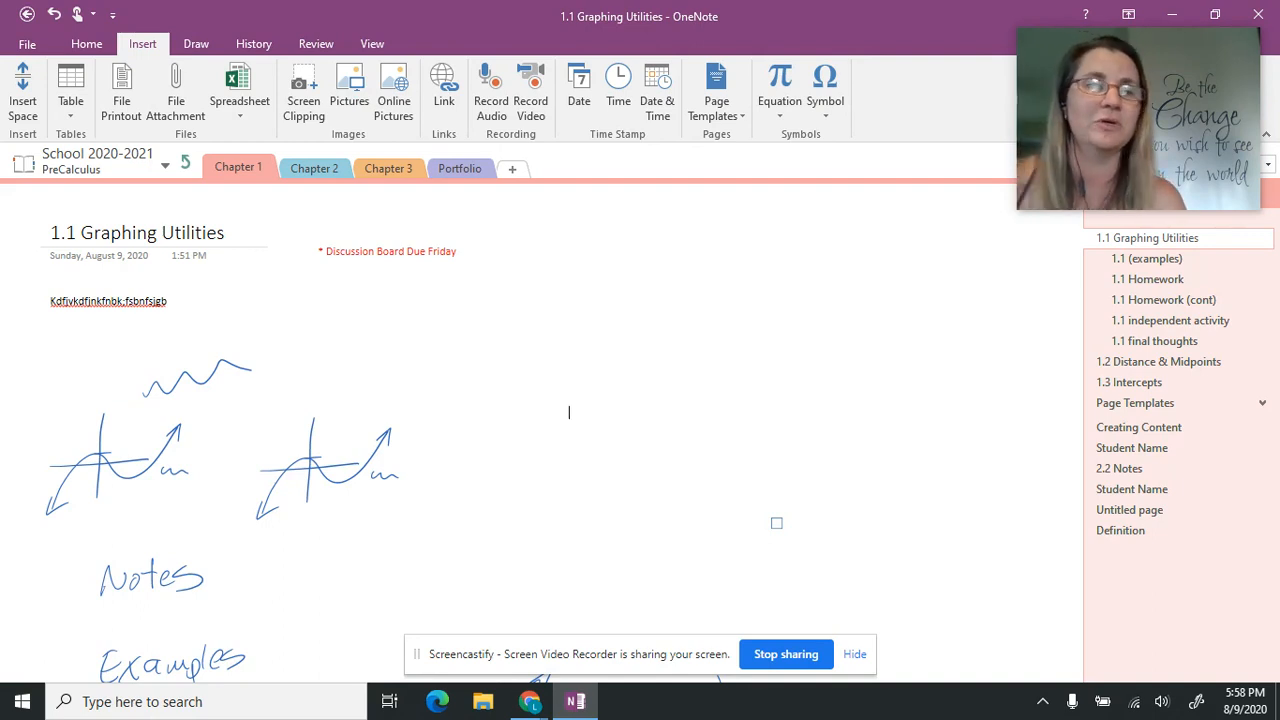
View the 1.1 (examples) and 1.1 Homework pages, and return to the 1.1 Graphing Utilities page
left_click(1148, 259)
left_click(1160, 277)
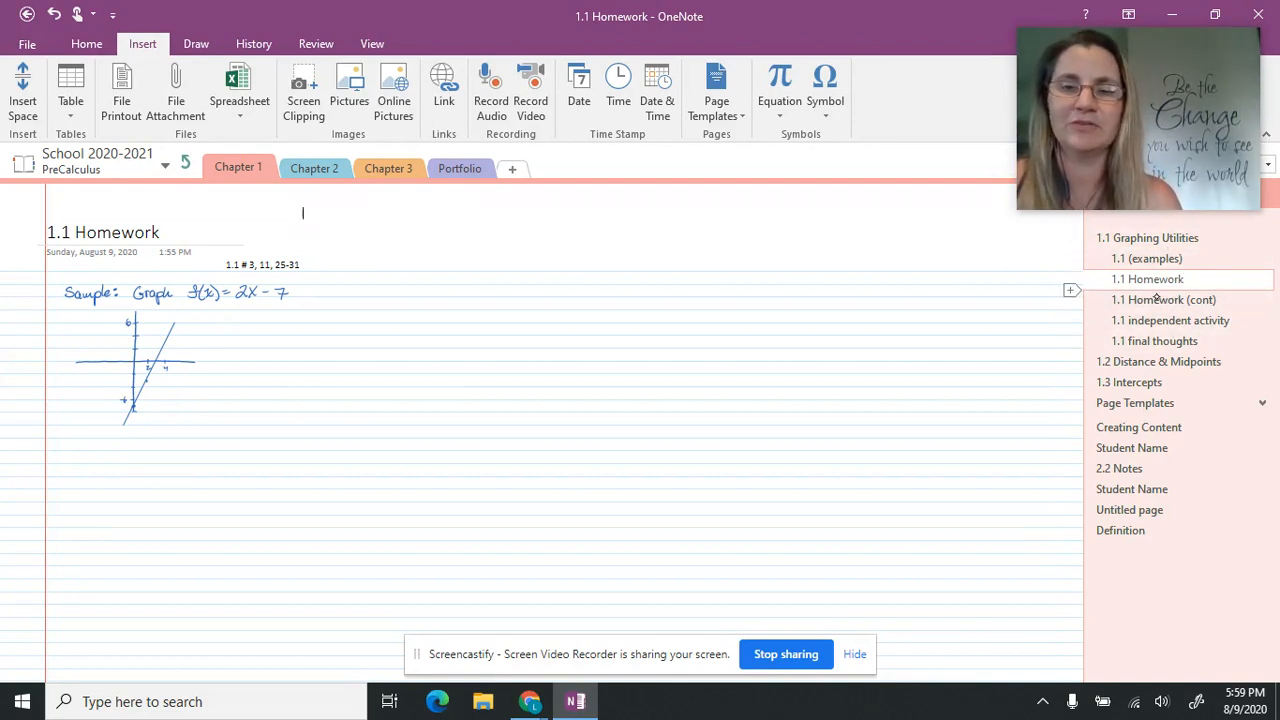
left_click(1148, 238)
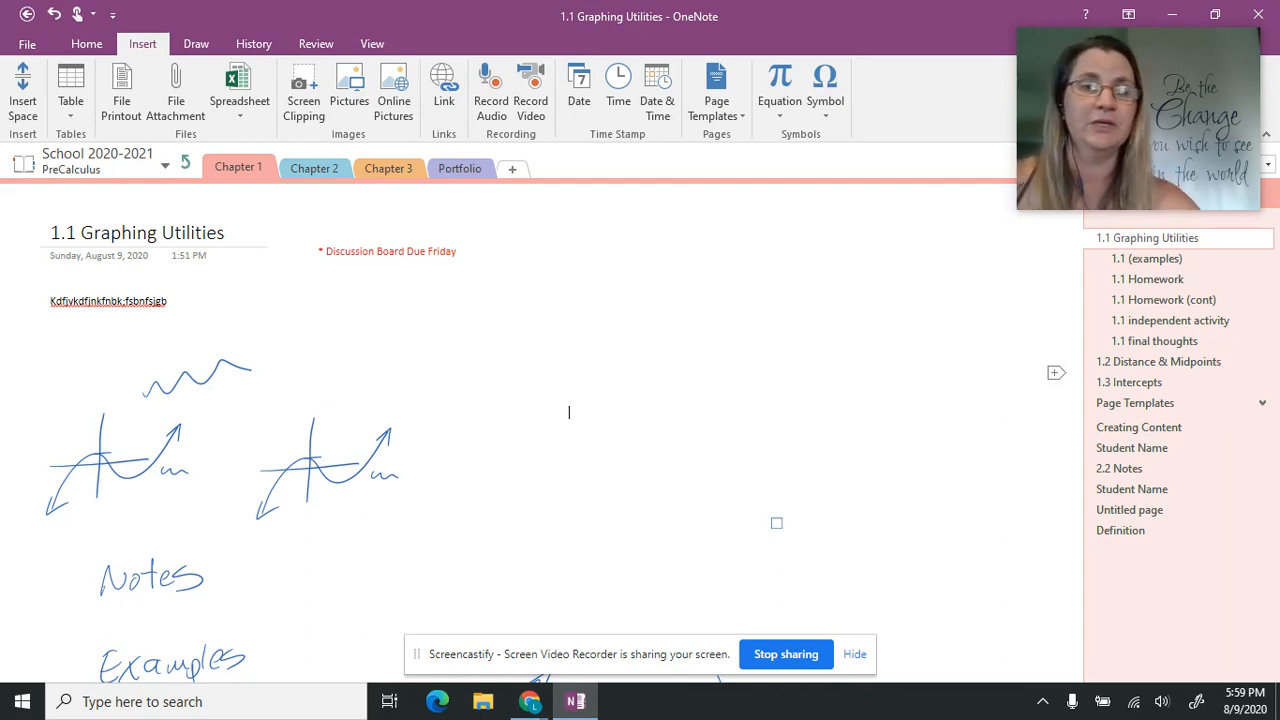
Add a To Do tag to the "* Discussion Board Due Friday" note on the 1.1 Graphing Utilities page
left_click(376, 239)
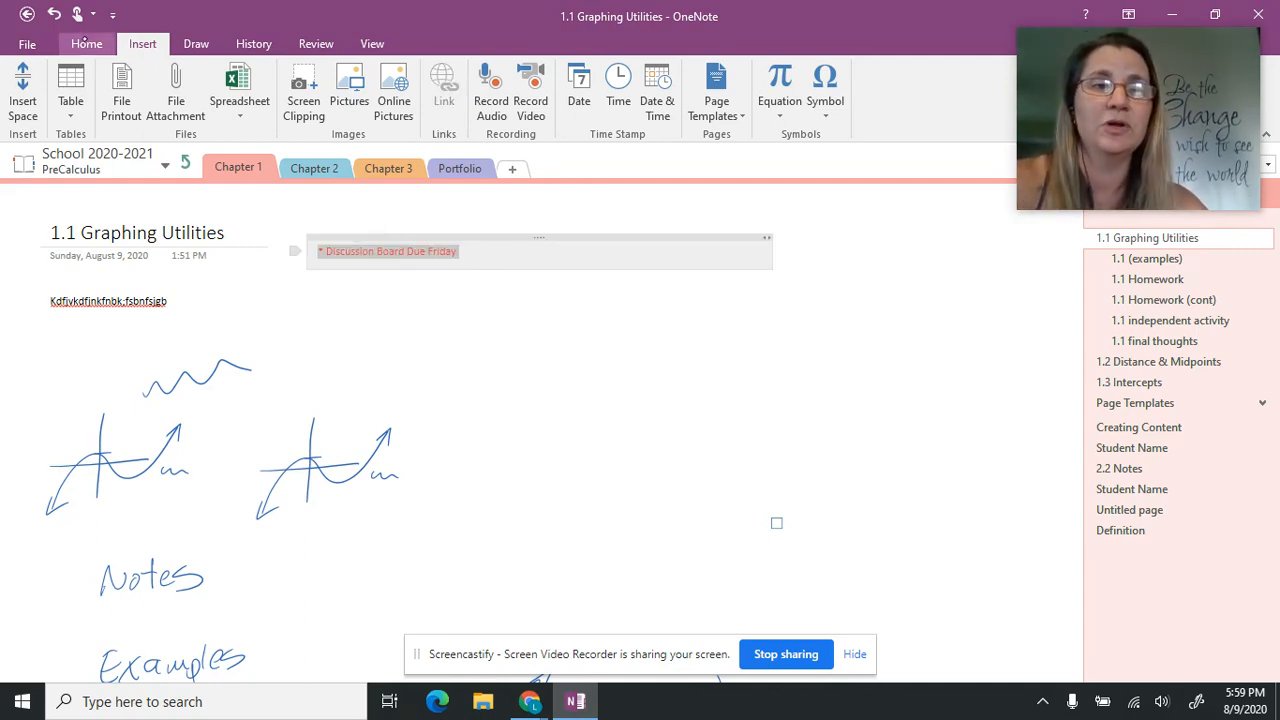
left_click(86, 44)
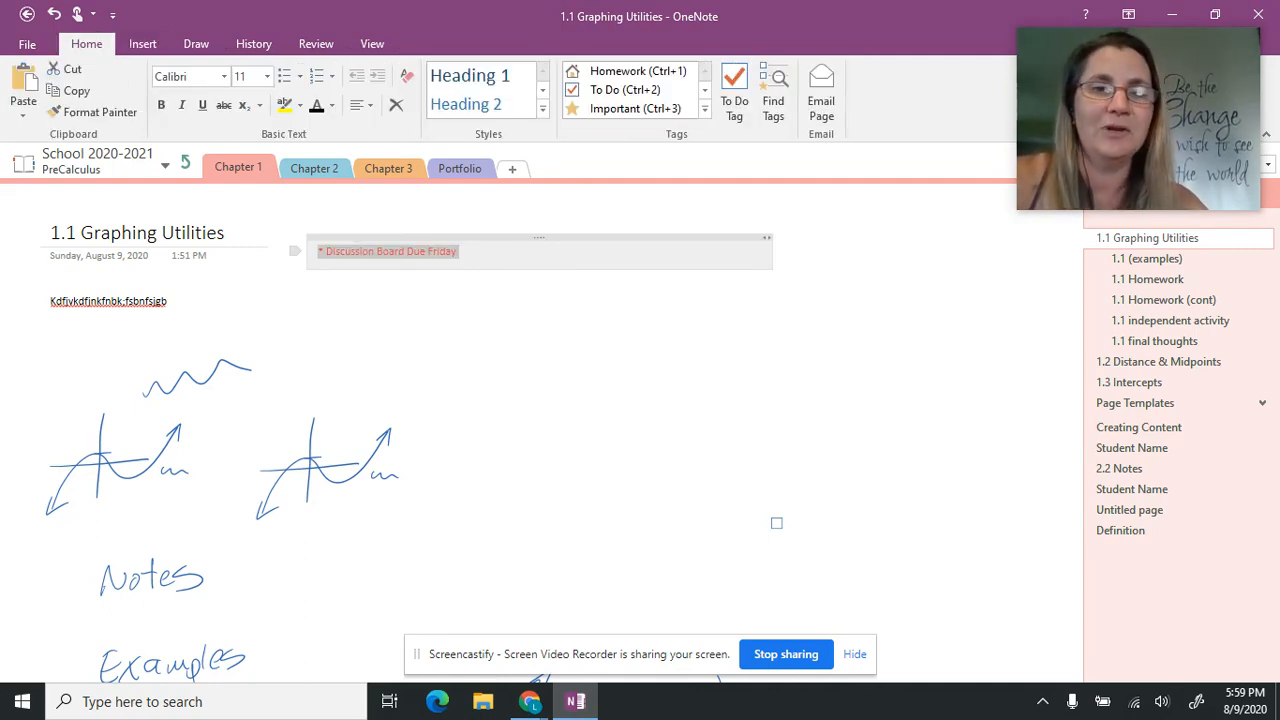
left_click(625, 89)
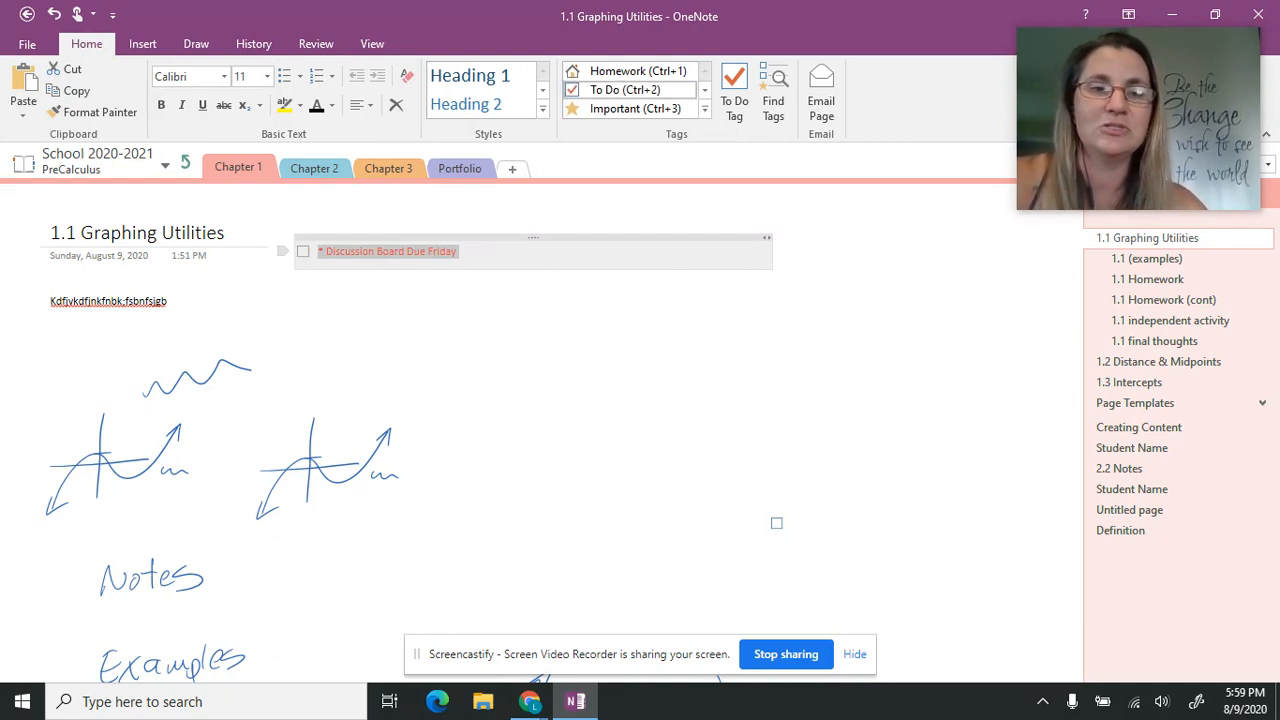
left_click(680, 428)
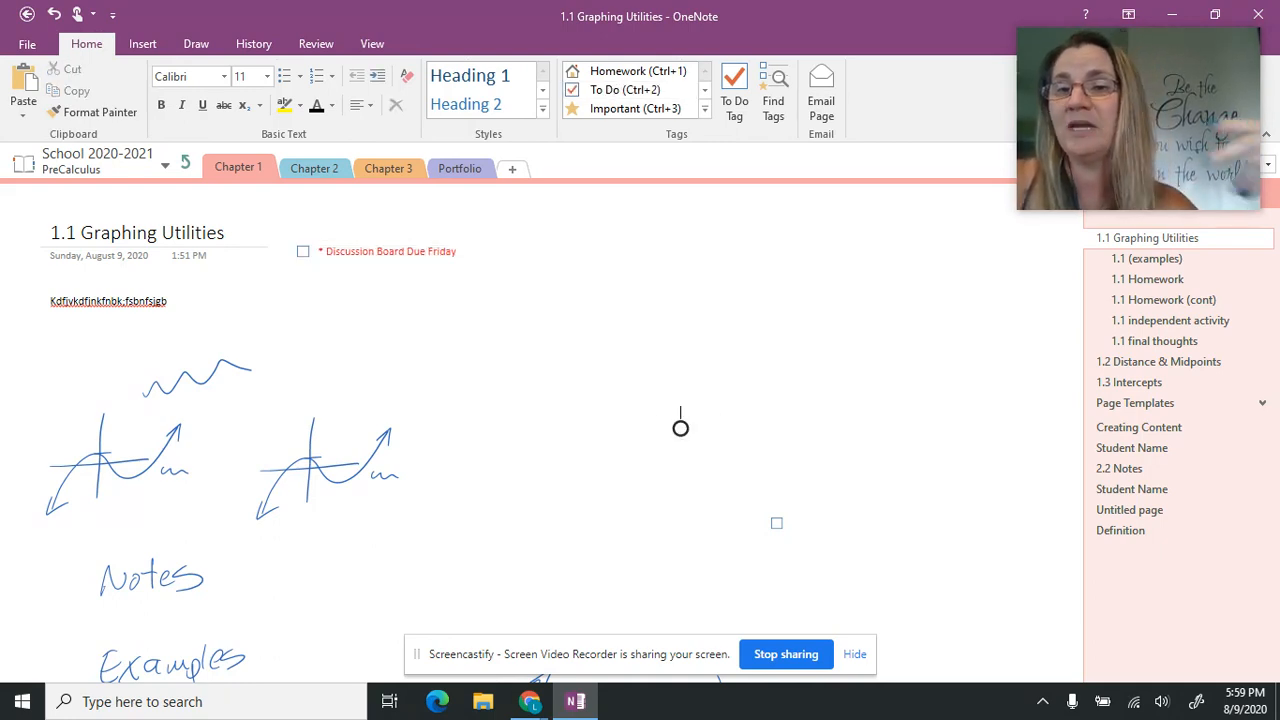
On the 1.1 (examples) page, tag the handwritten x-intercepts and y-intercepts lines as Important
scroll(680, 428, "down", 10)
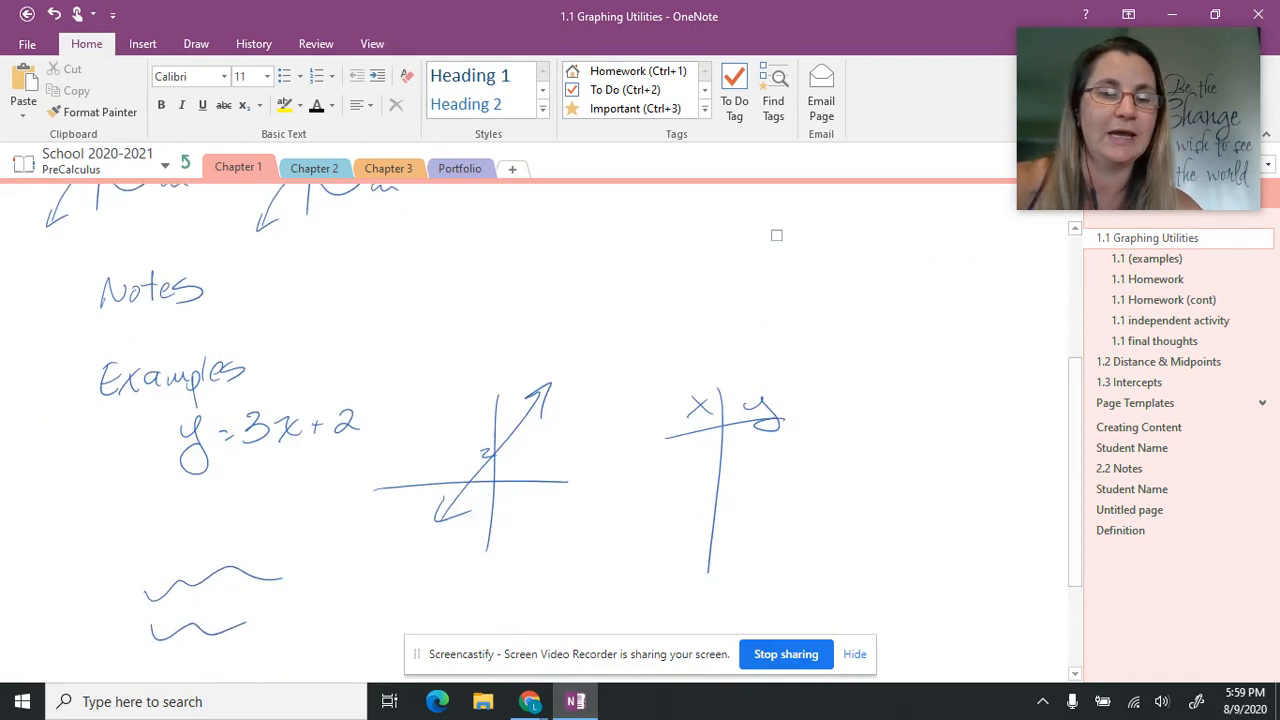
scroll(680, 469, "up", 10)
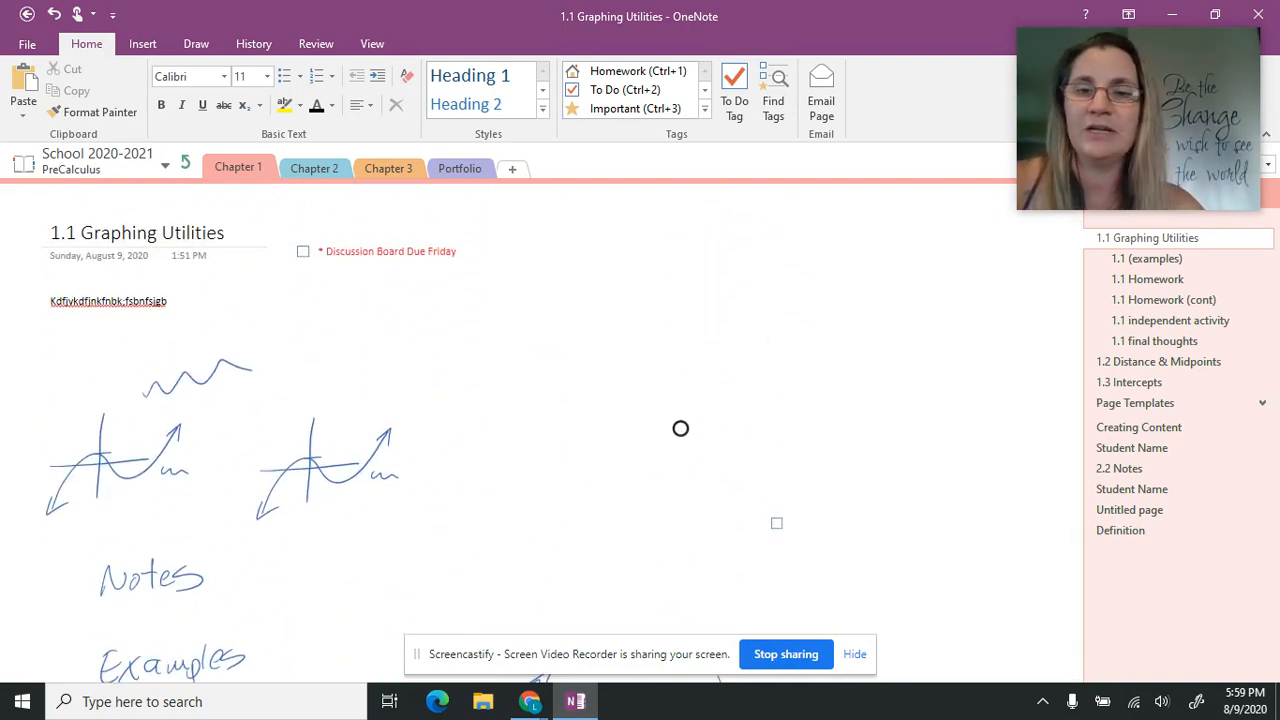
left_click(1146, 259)
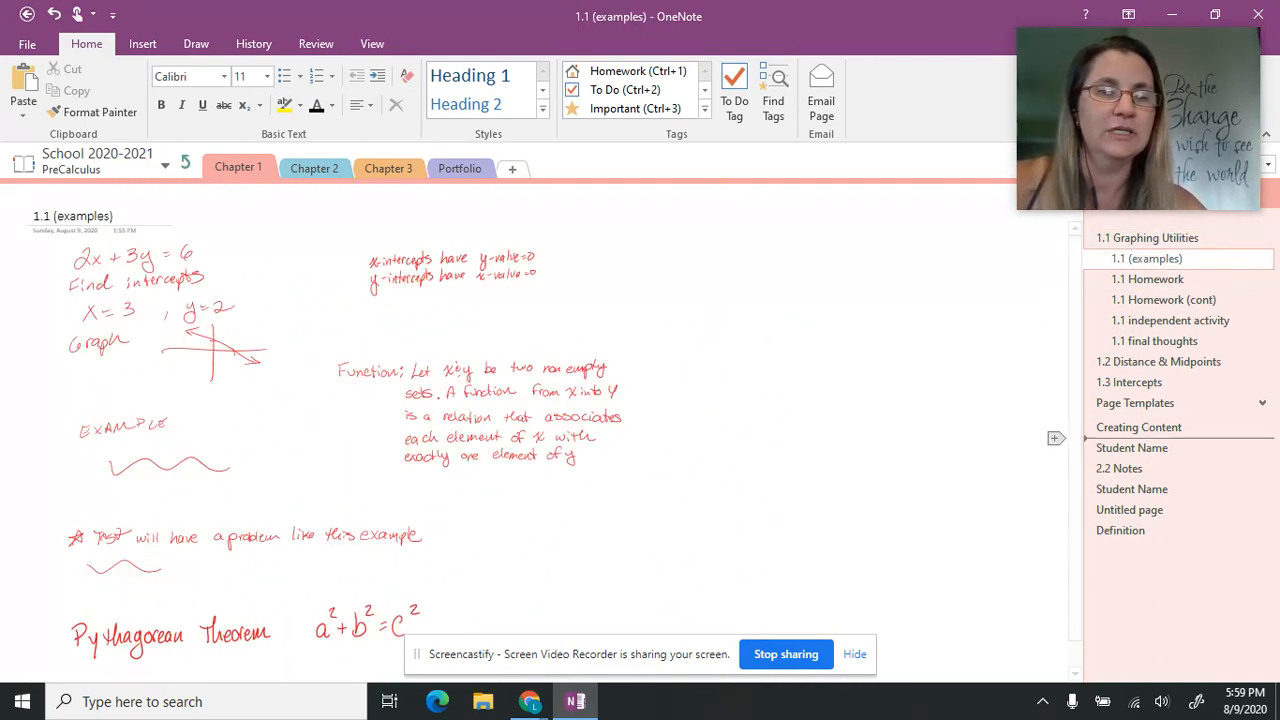
mouse_move(323, 257)
left_mouse_down()
mouse_move(609, 251)
mouse_move(340, 252)
left_mouse_up()
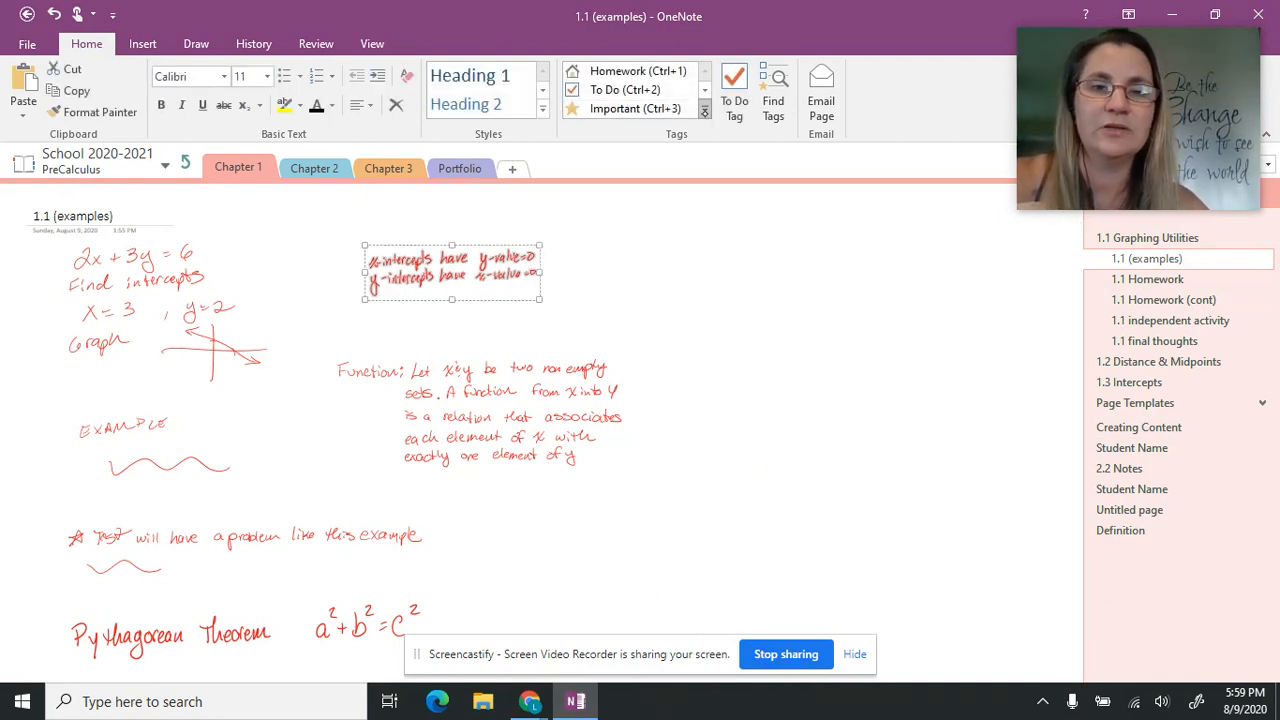
left_click(660, 108)
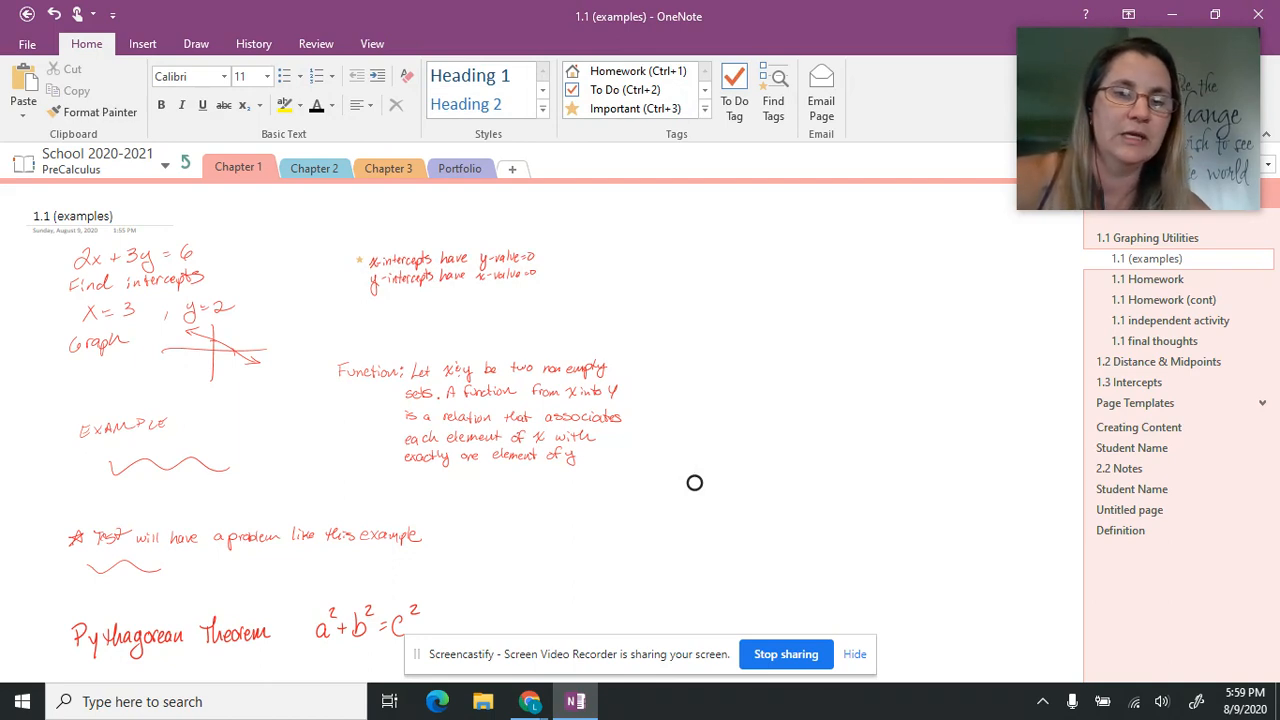
mouse_move(549, 277)
left_mouse_down()
mouse_move(343, 297)
mouse_move(556, 270)
left_mouse_up()
left_click(620, 110)
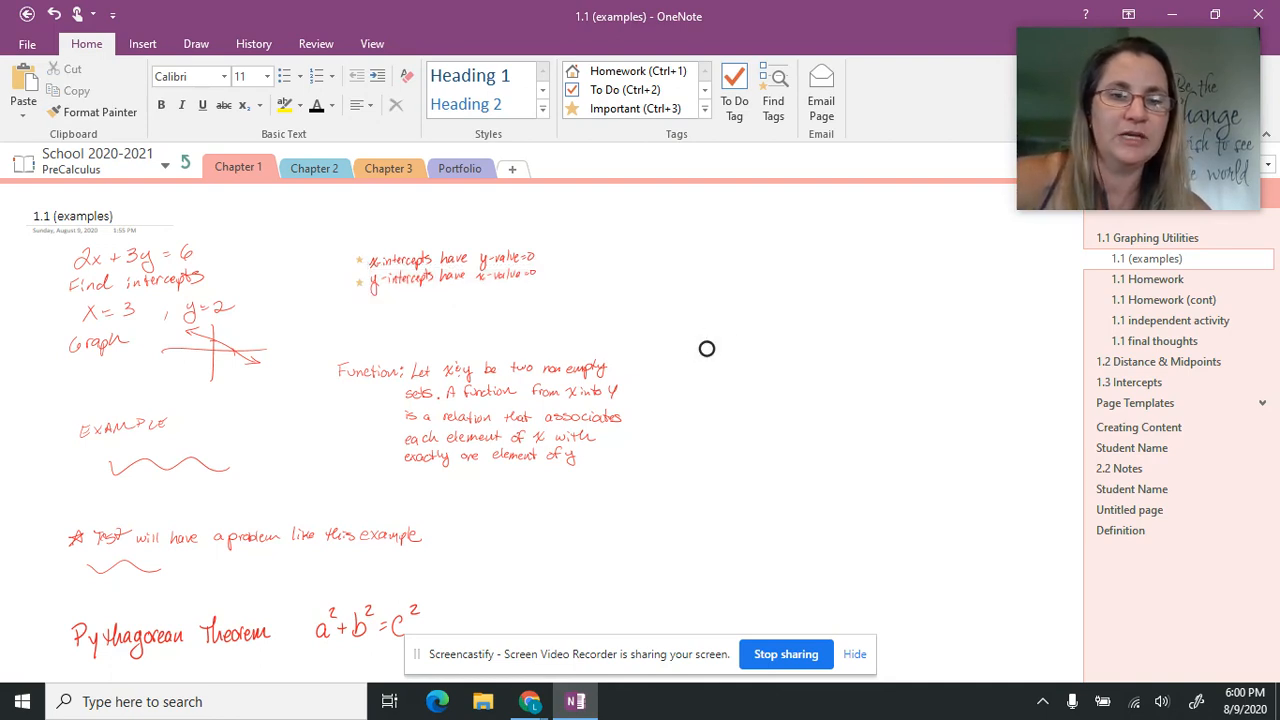
Tag the handwritten Function definition and the "Test will have a problem like this example" note as Important
mouse_move(398, 345)
left_mouse_down()
mouse_move(392, 322)
mouse_move(388, 425)
mouse_move(686, 445)
mouse_move(420, 322)
mouse_move(400, 342)
left_mouse_up()
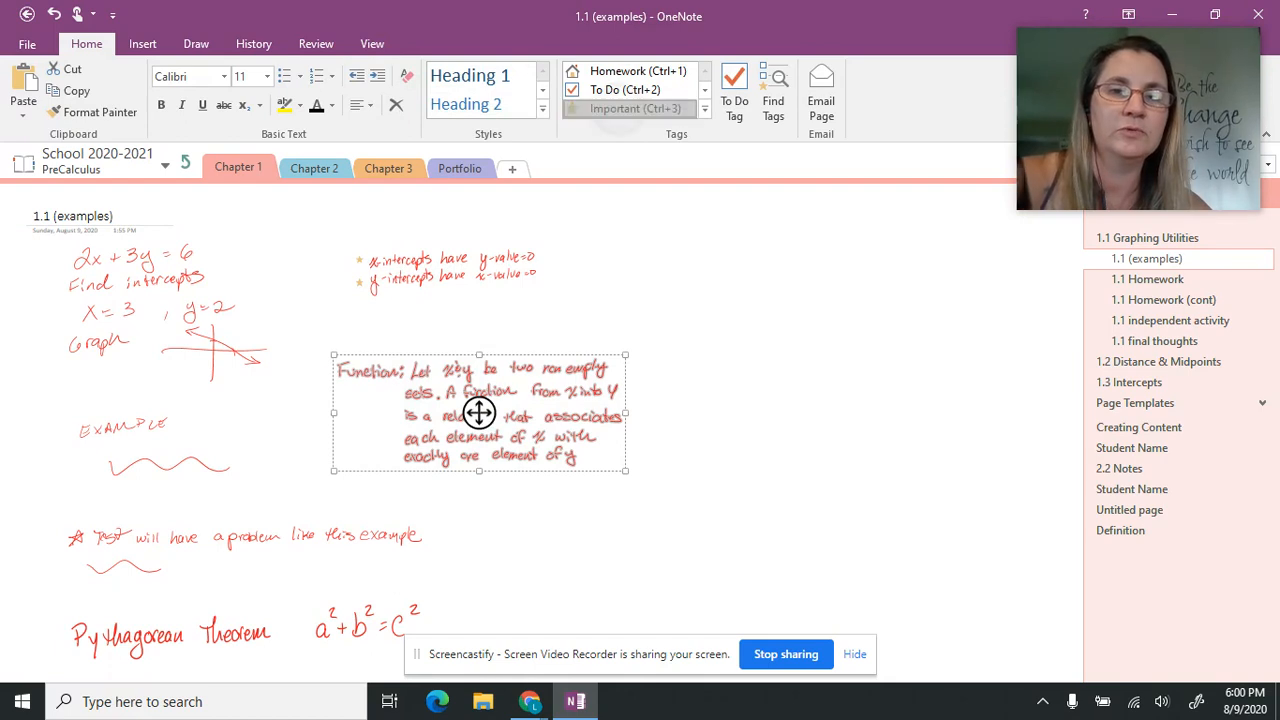
left_click_drag(757, 457, 757, 234)
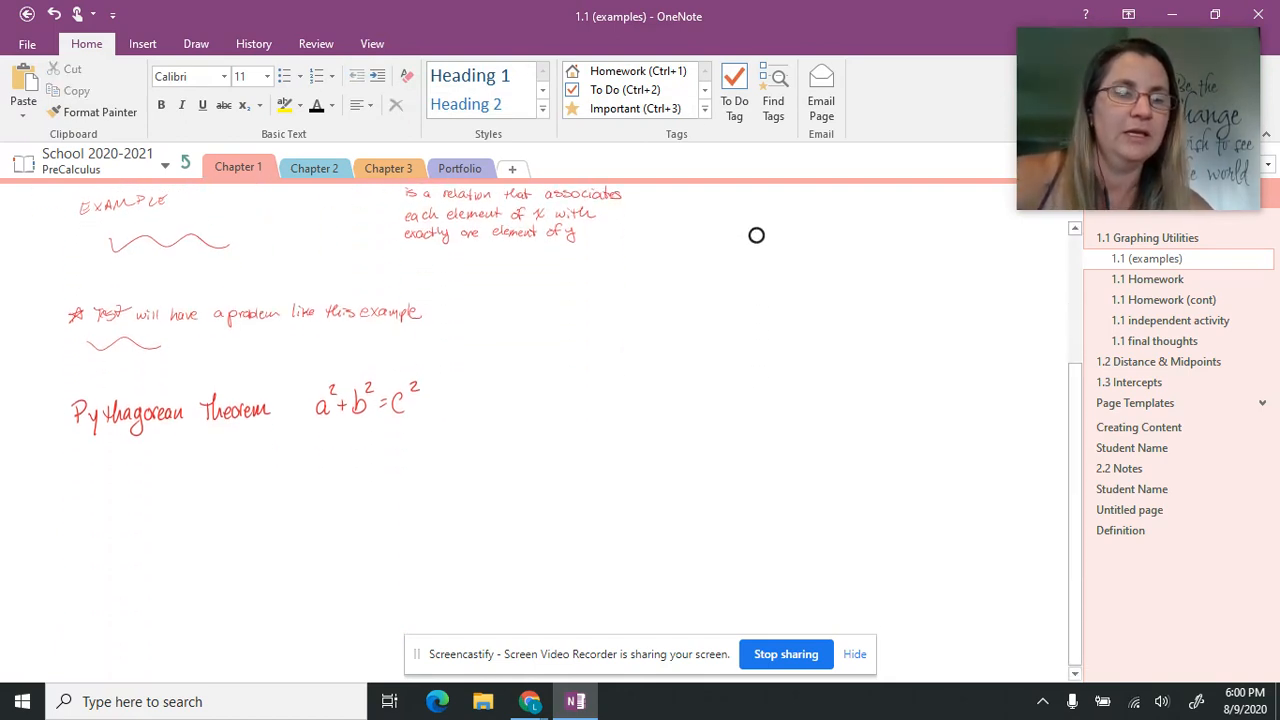
mouse_move(380, 268)
left_mouse_down()
mouse_move(137, 286)
mouse_move(257, 363)
mouse_move(486, 294)
mouse_move(410, 272)
left_mouse_up()
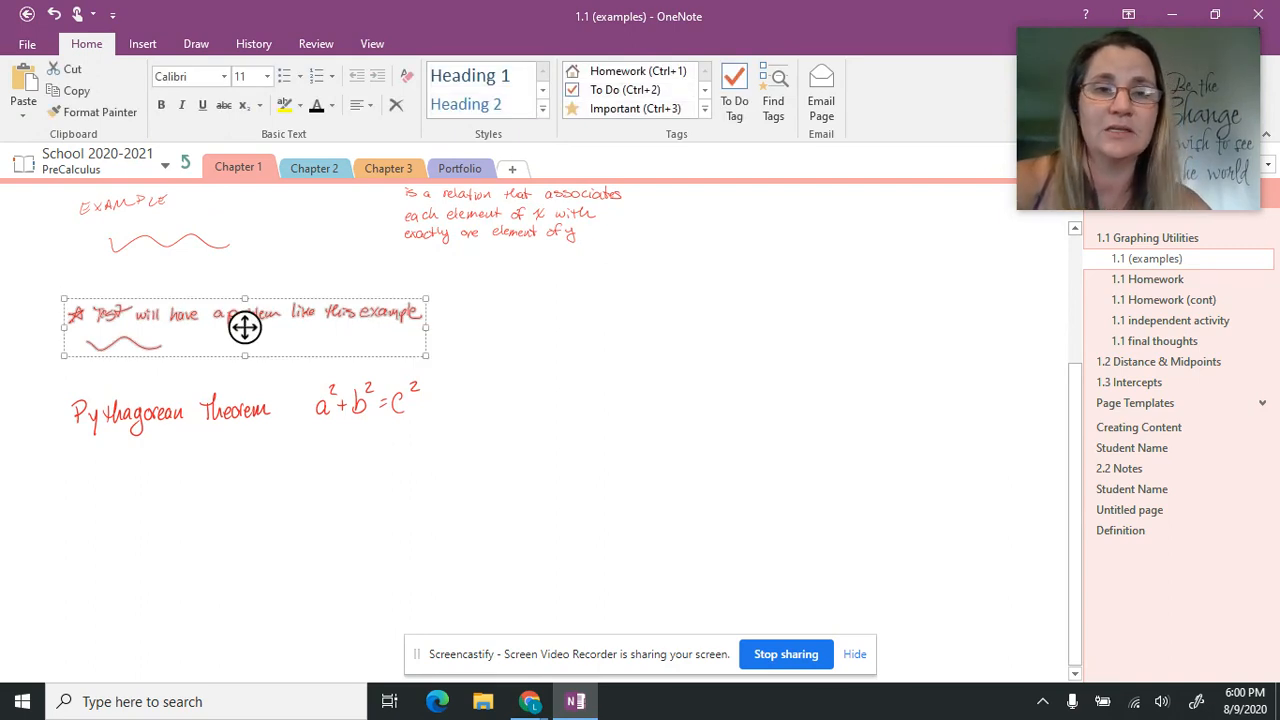
key("ctrl+3")
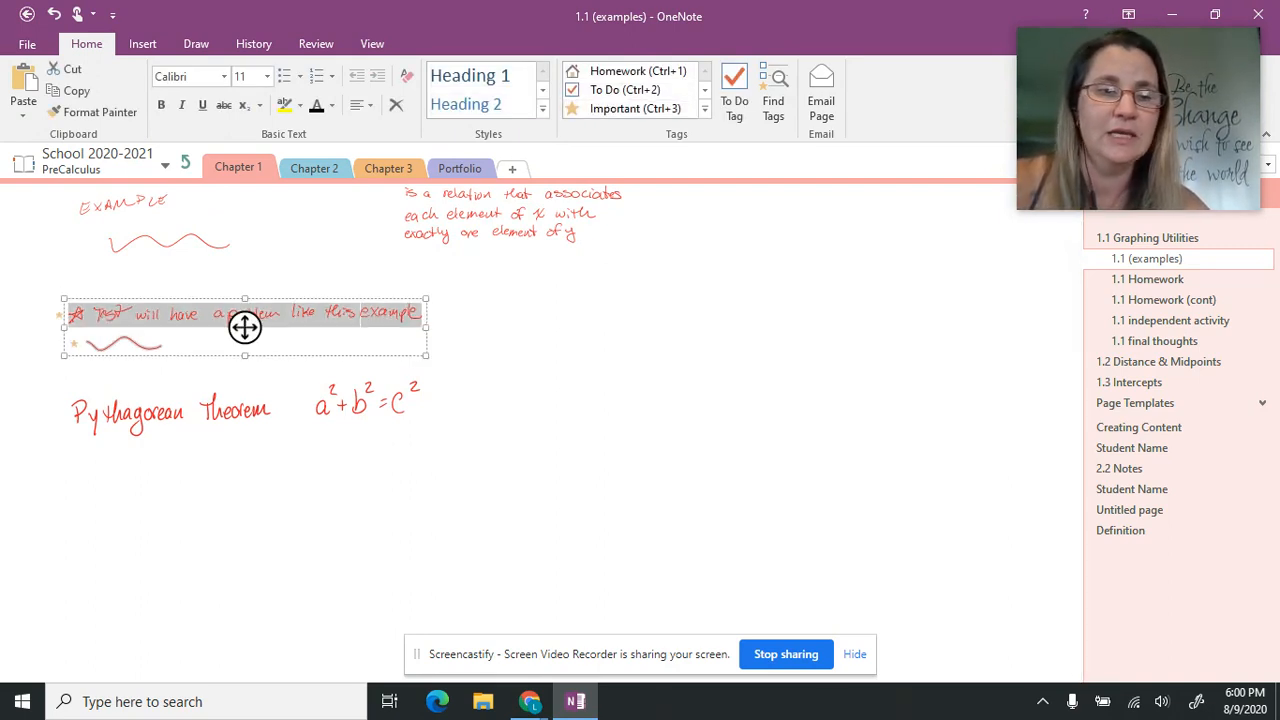
left_click(570, 438)
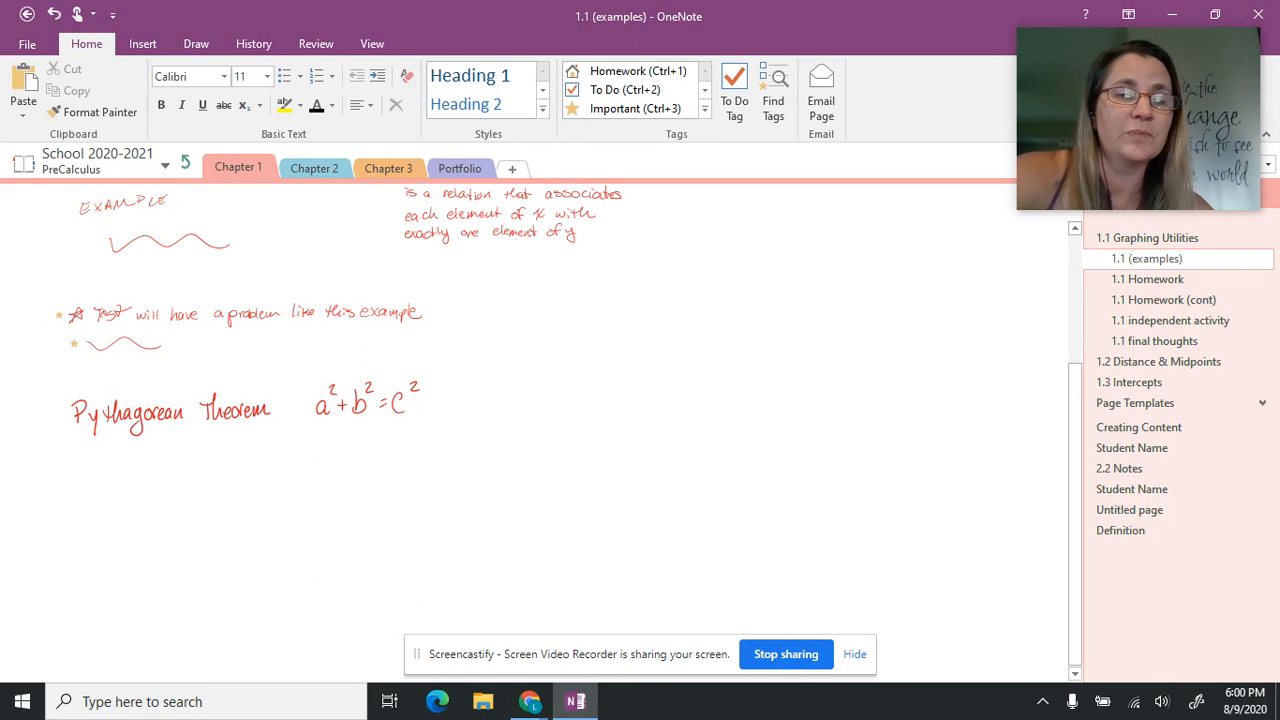
Start an Ink to Math conversion of the handwritten a² + b² = c² formula beside Pythagorean Theorem
mouse_move(263, 380)
left_mouse_down()
mouse_move(331, 371)
mouse_move(463, 391)
mouse_move(310, 350)
left_mouse_up()
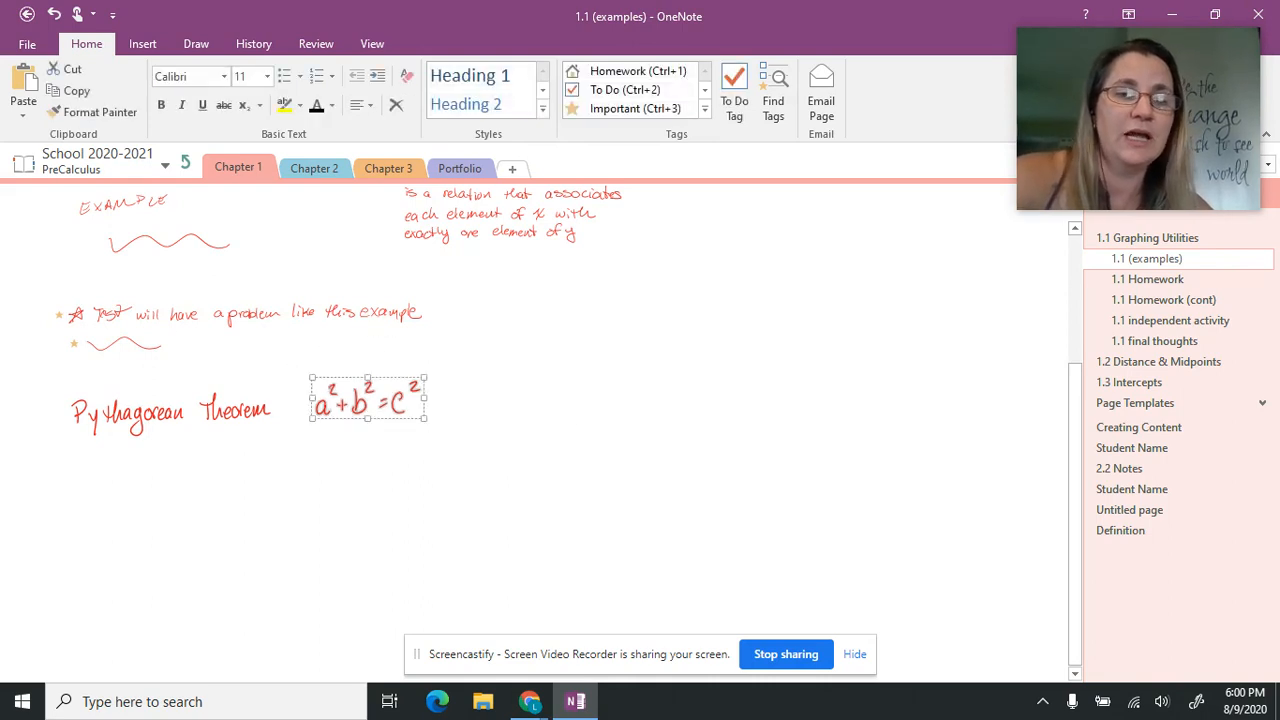
right_click(391, 392)
left_click(658, 309)
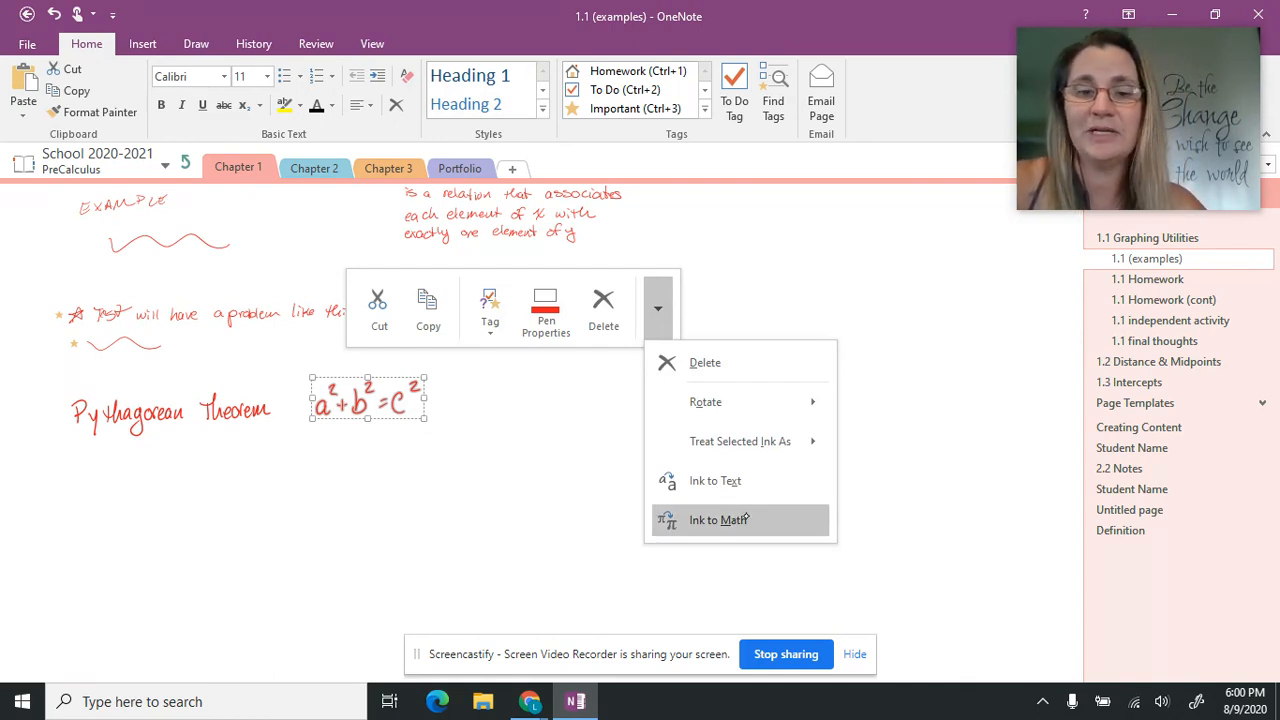
left_click(745, 519)
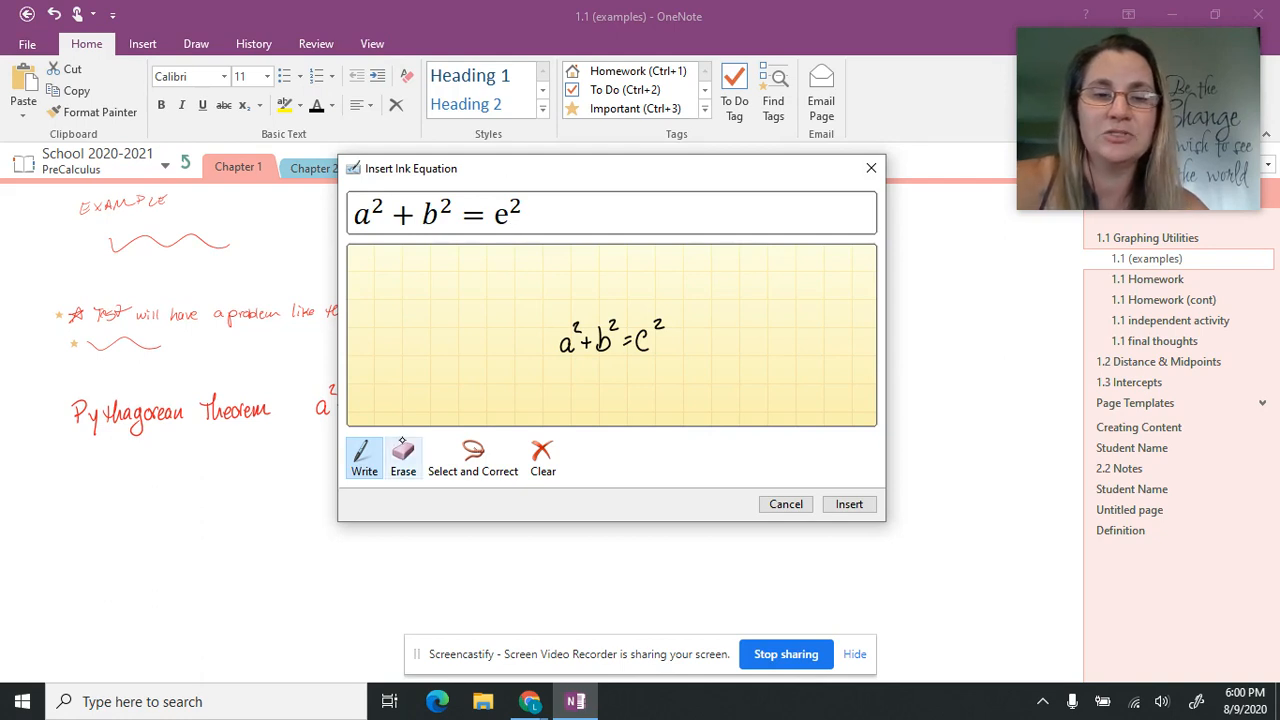
Erase and rewrite the letter c so the ink equation reads a² + b² = c², and insert it on the page
left_click(403, 460)
left_click_drag(675, 345, 645, 342)
left_click(364, 458)
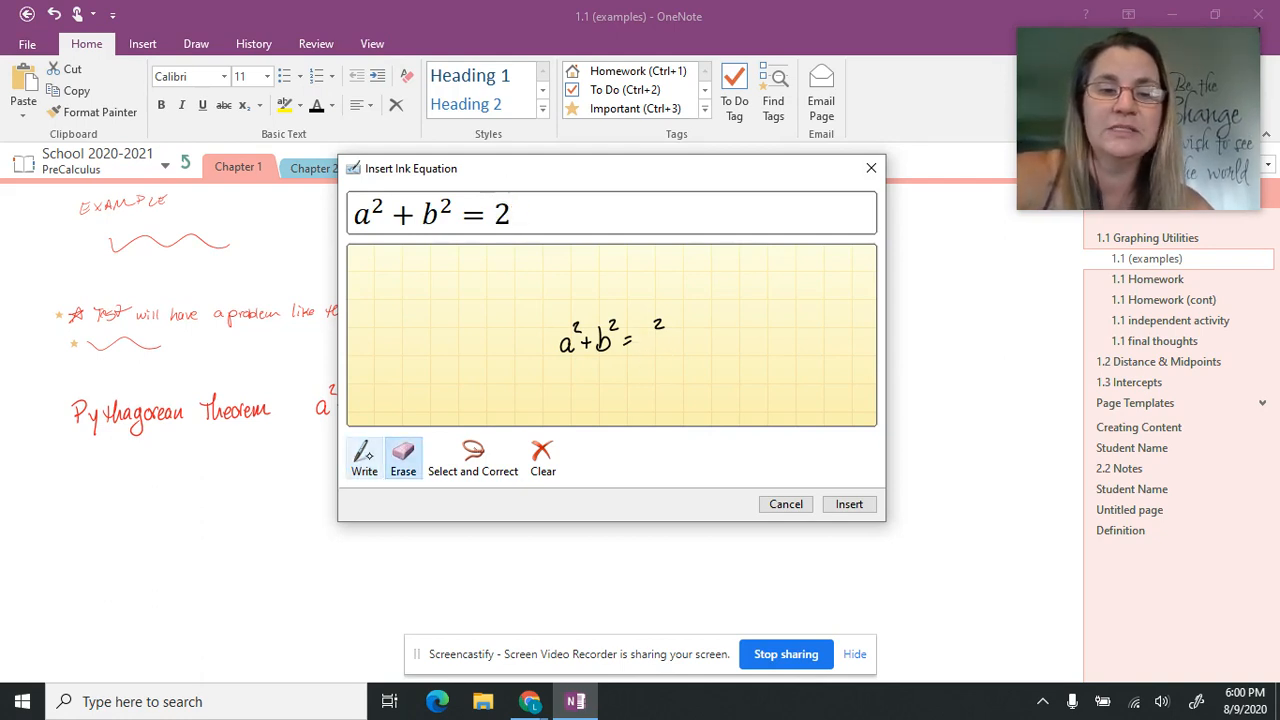
left_click_drag(653, 331, 651, 354)
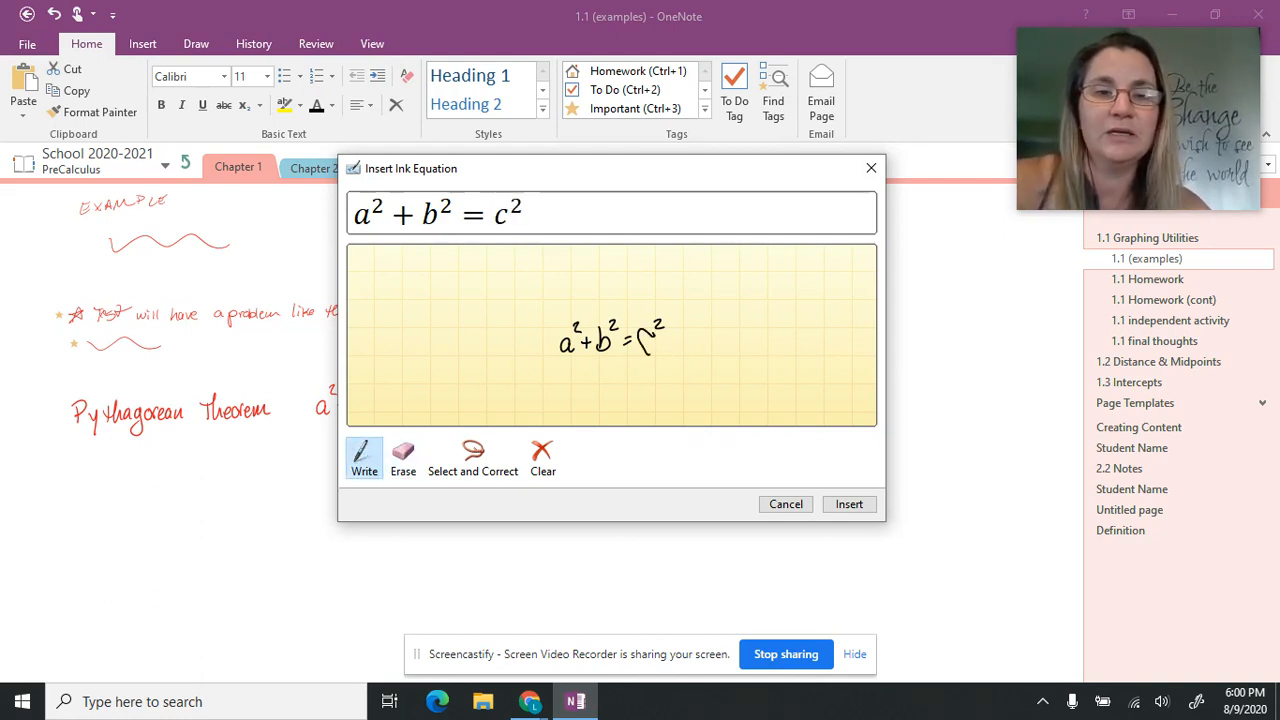
left_click(850, 502)
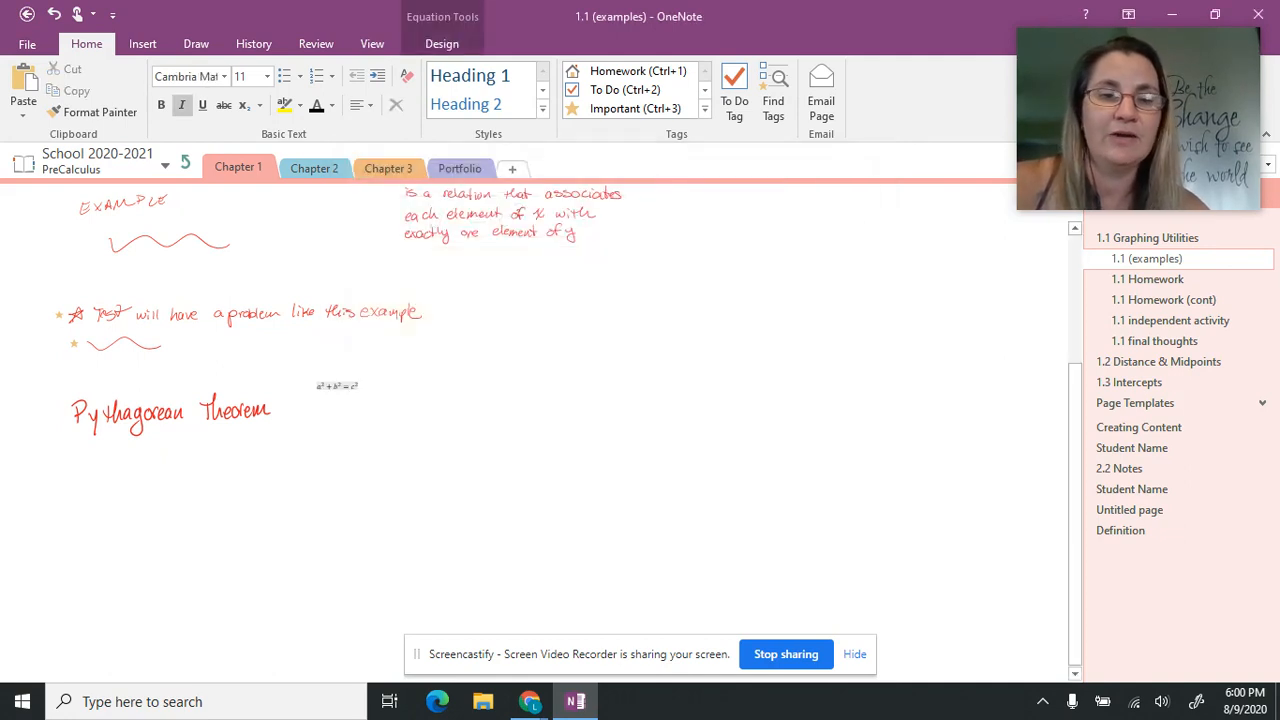
Move the inserted equation next to the handwritten "Pythagorean Theorem" and set its font size to 15
scroll(535, 430, "up", 5)
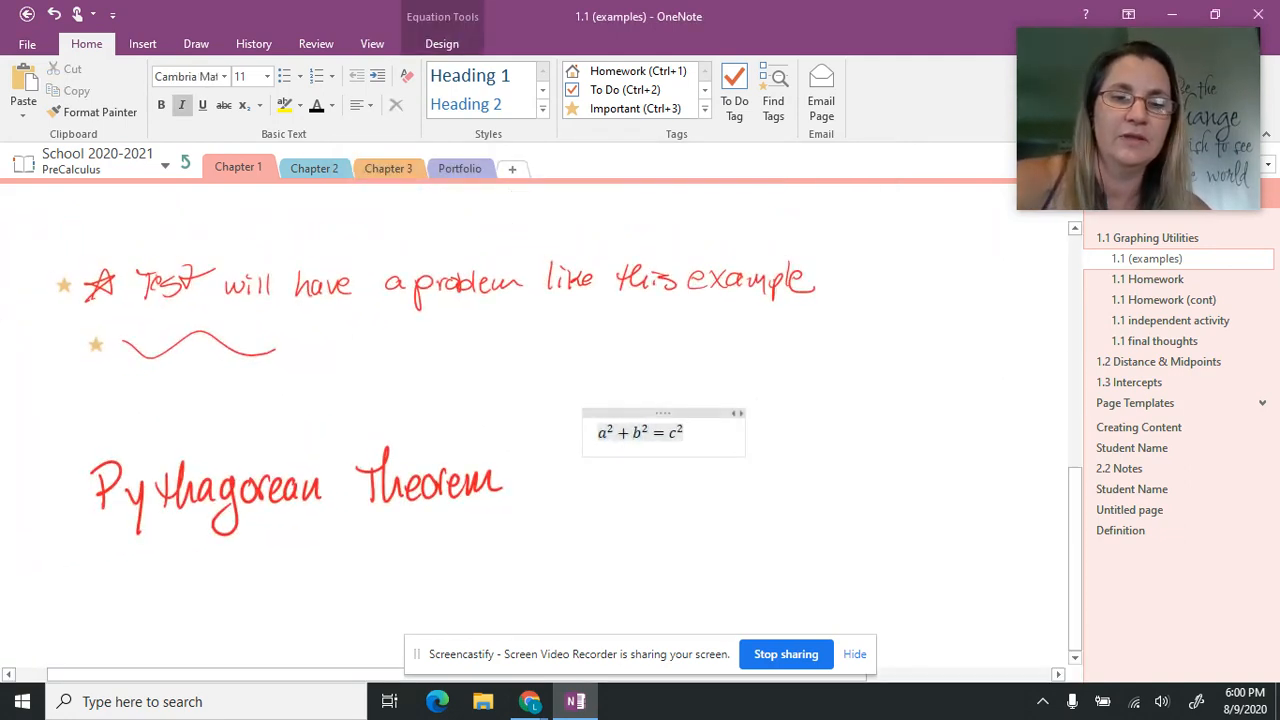
left_click_drag(663, 412, 608, 453)
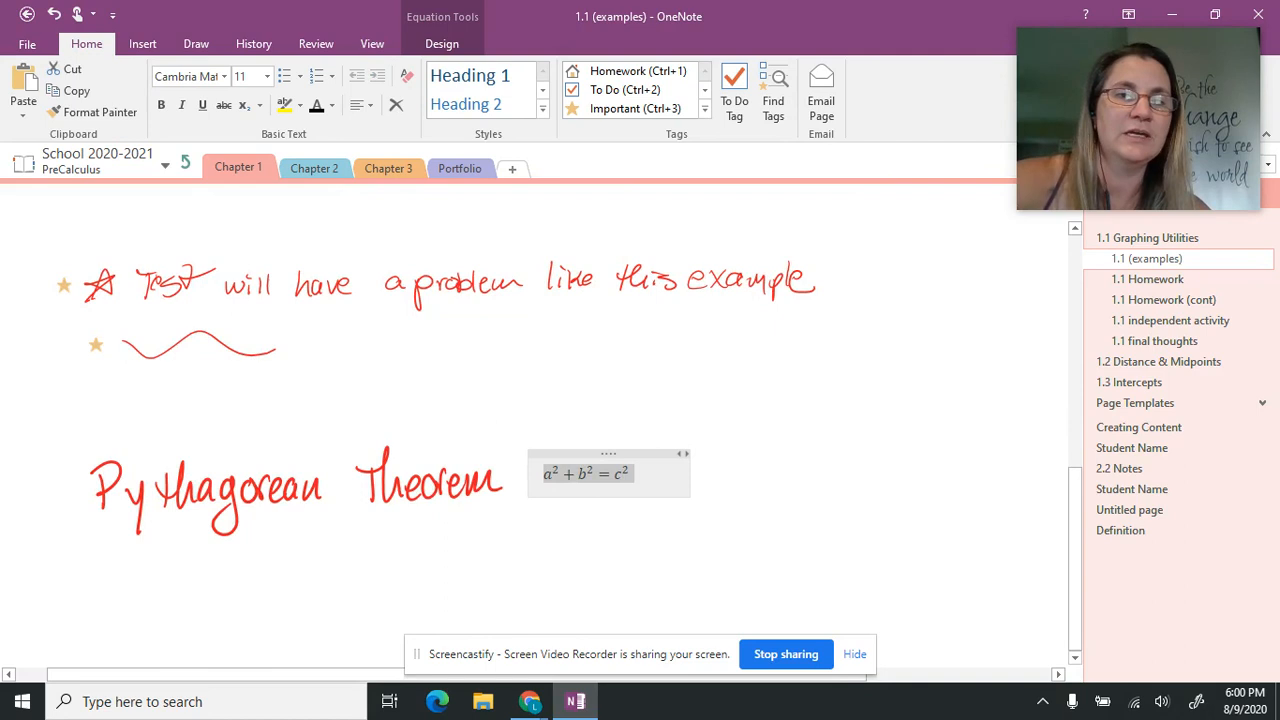
left_click(267, 77)
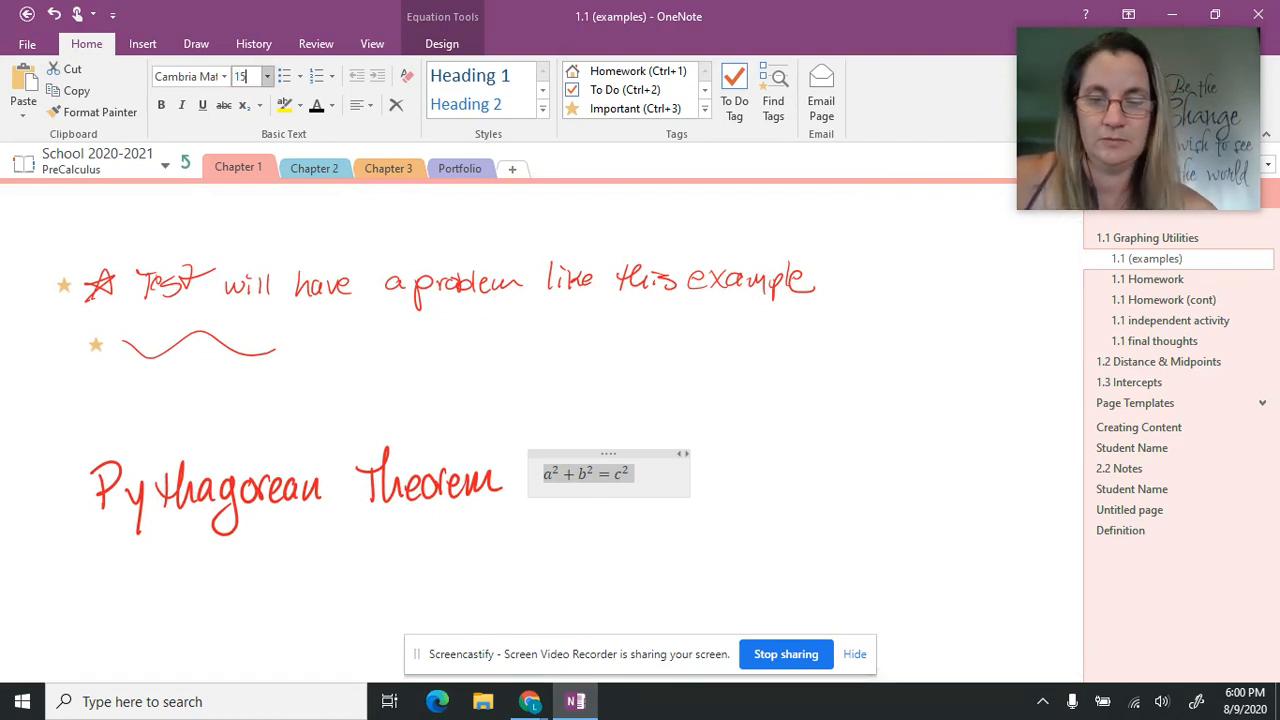
left_click(873, 491)
Convert the handwritten "Pythagorean Theorem" to typed text with Ink to Text
mouse_move(486, 420)
left_mouse_down()
mouse_move(320, 420)
mouse_move(343, 594)
mouse_move(514, 423)
mouse_move(500, 420)
left_mouse_up()
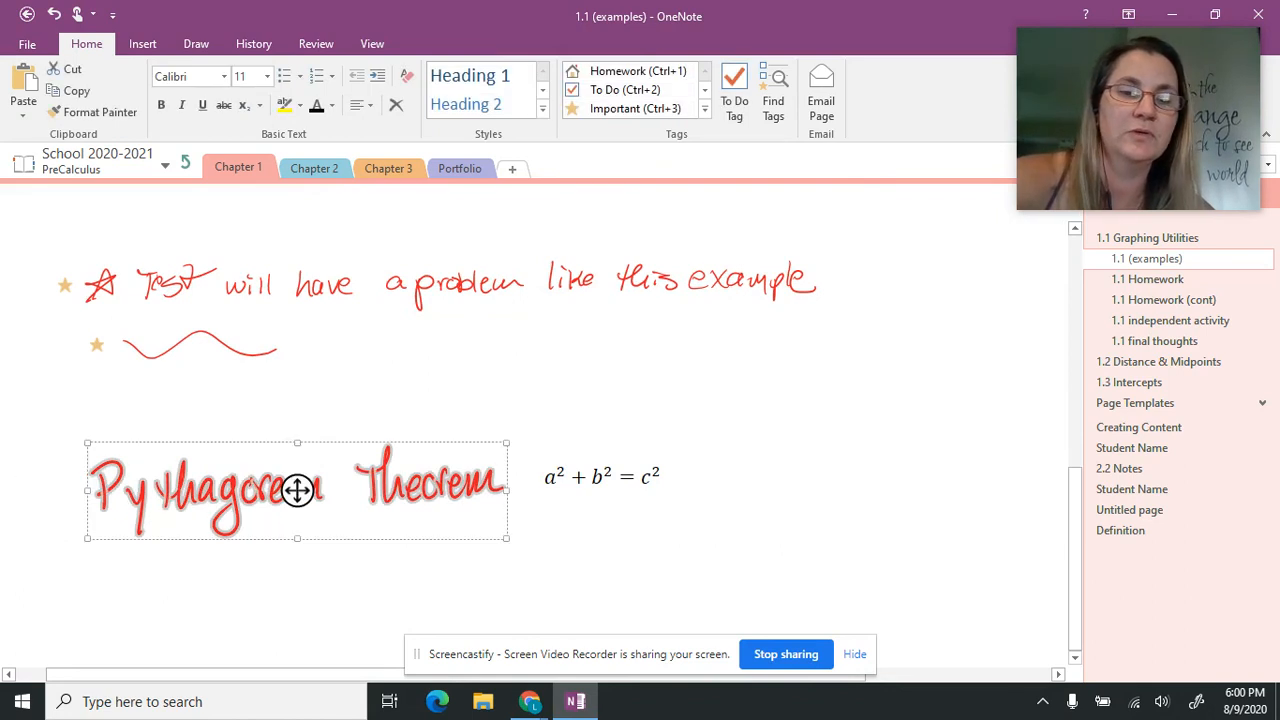
left_click(560, 397)
left_click(620, 564)
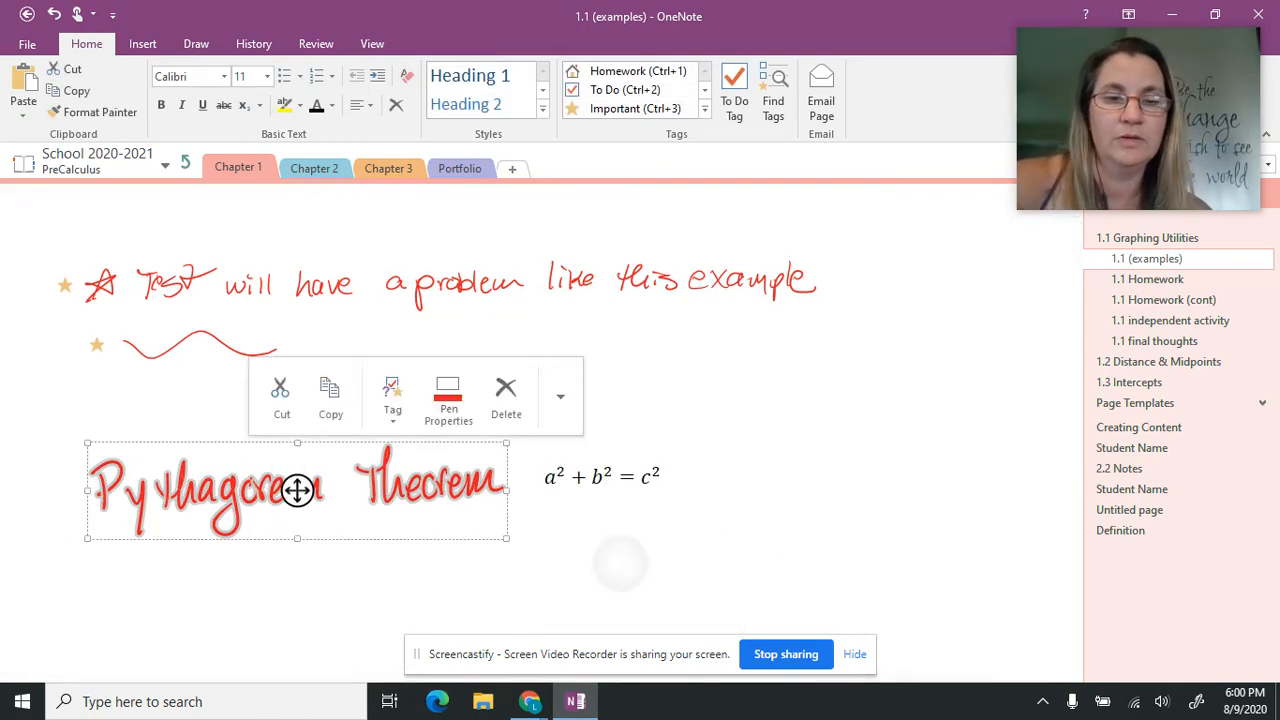
left_click(230, 474)
left_click(695, 563)
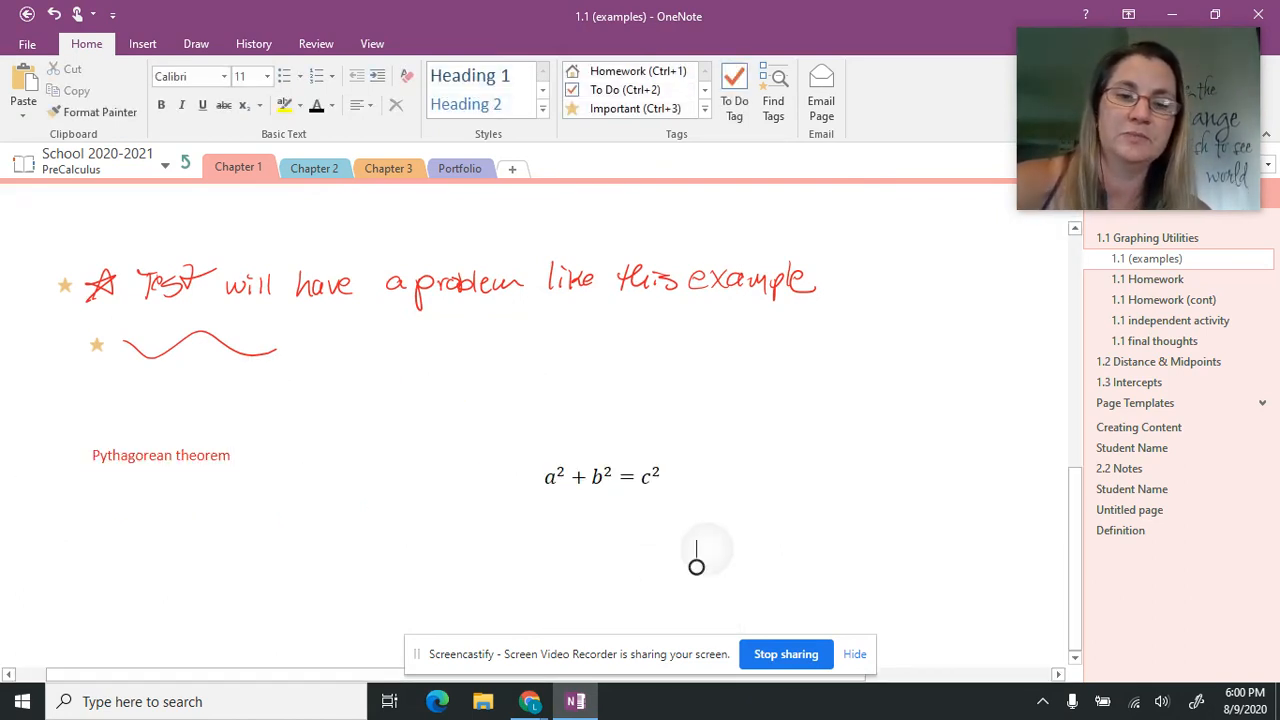
Place the a² + b² = c² equation directly under the typed Pythagorean theorem text and tag both as Important
mouse_move(722, 431)
left_mouse_down()
mouse_move(583, 423)
mouse_move(706, 411)
left_mouse_up()
left_click_drag(604, 476, 197, 500)
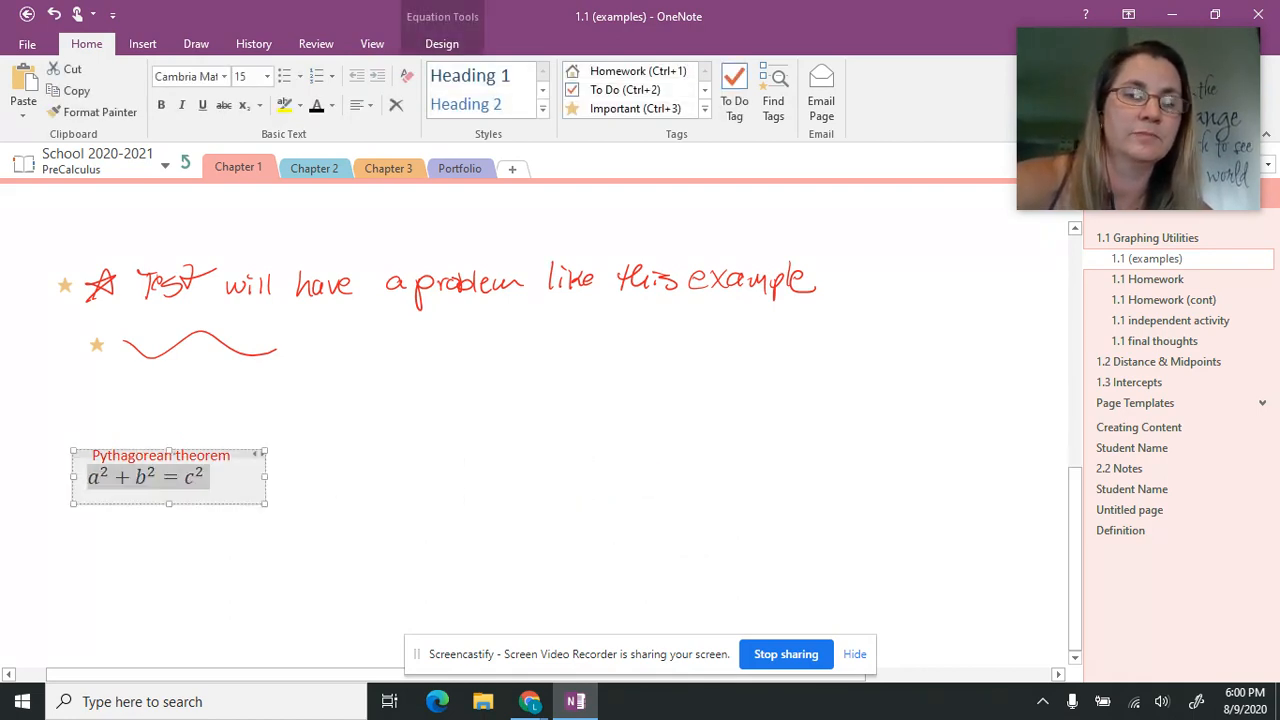
left_click(92, 511)
left_click(372, 468)
mouse_move(440, 451)
left_mouse_down()
mouse_move(274, 414)
mouse_move(366, 503)
mouse_move(440, 455)
left_mouse_up()
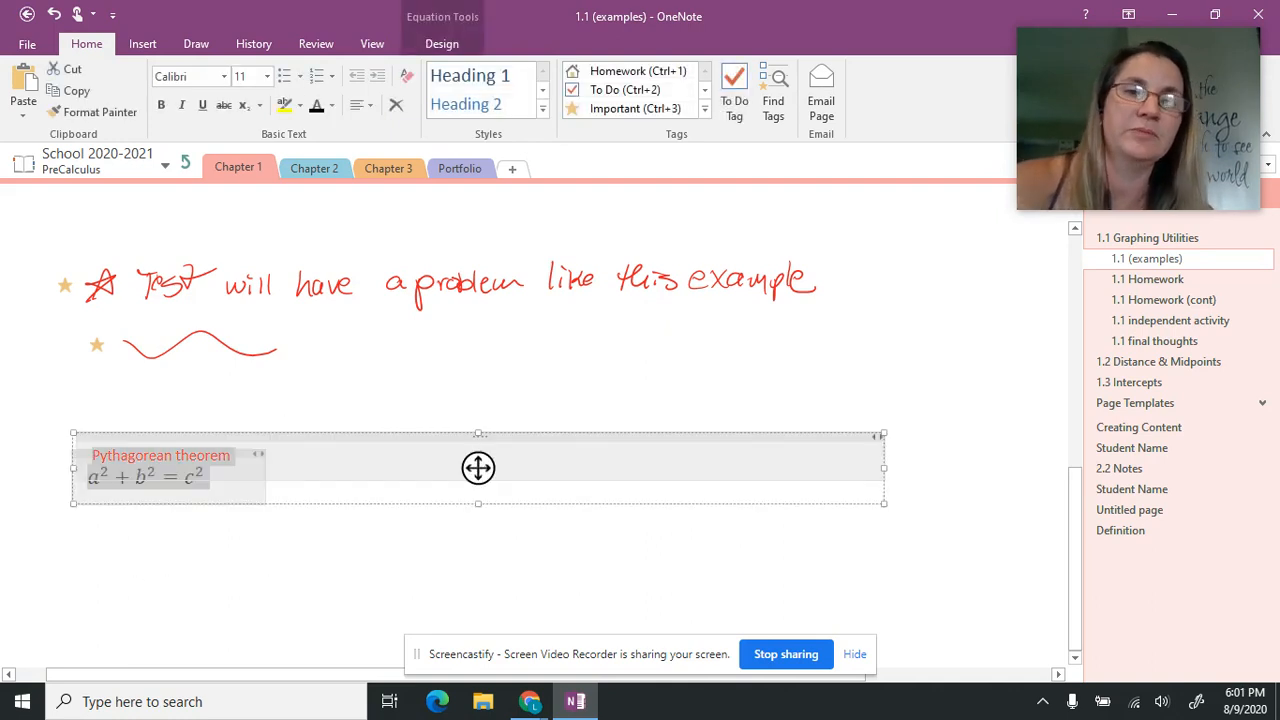
left_click(677, 107)
left_click(975, 440)
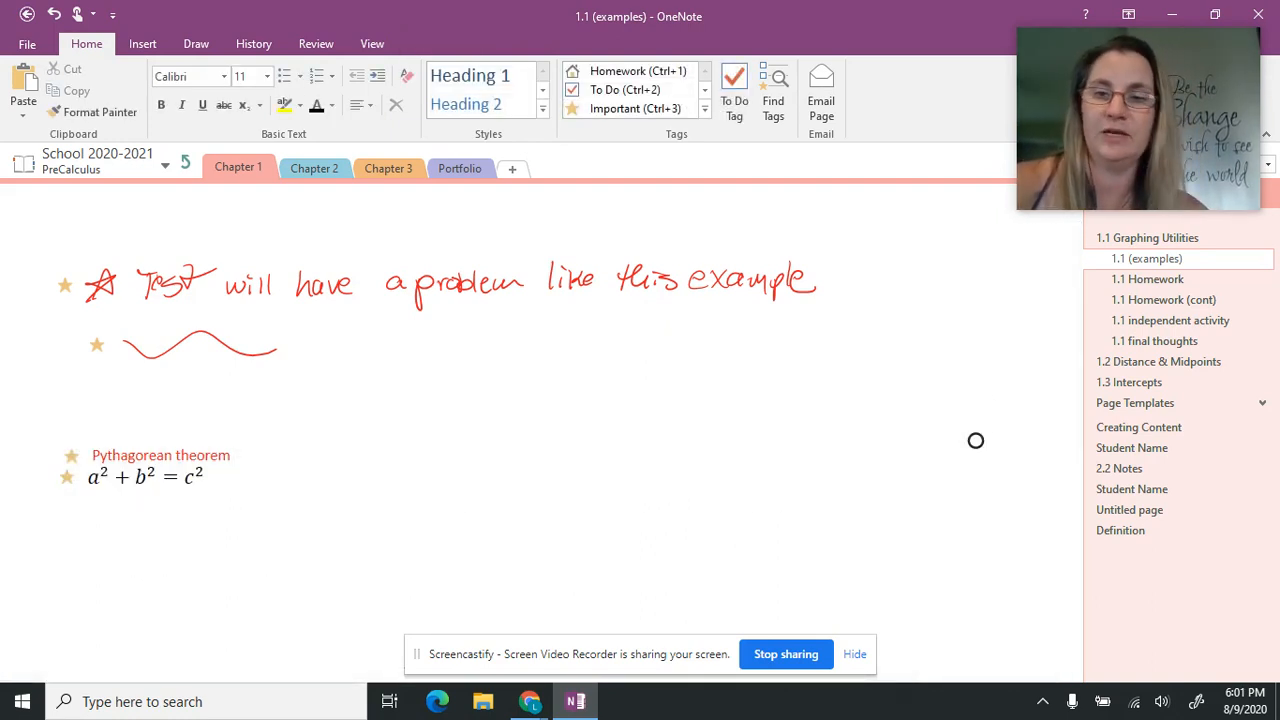
On the 1.1 Homework page, tag the assignment line "1.1 # 3, 11, 25-31" as Homework
scroll(542, 430, "down", 3)
left_click(1156, 280)
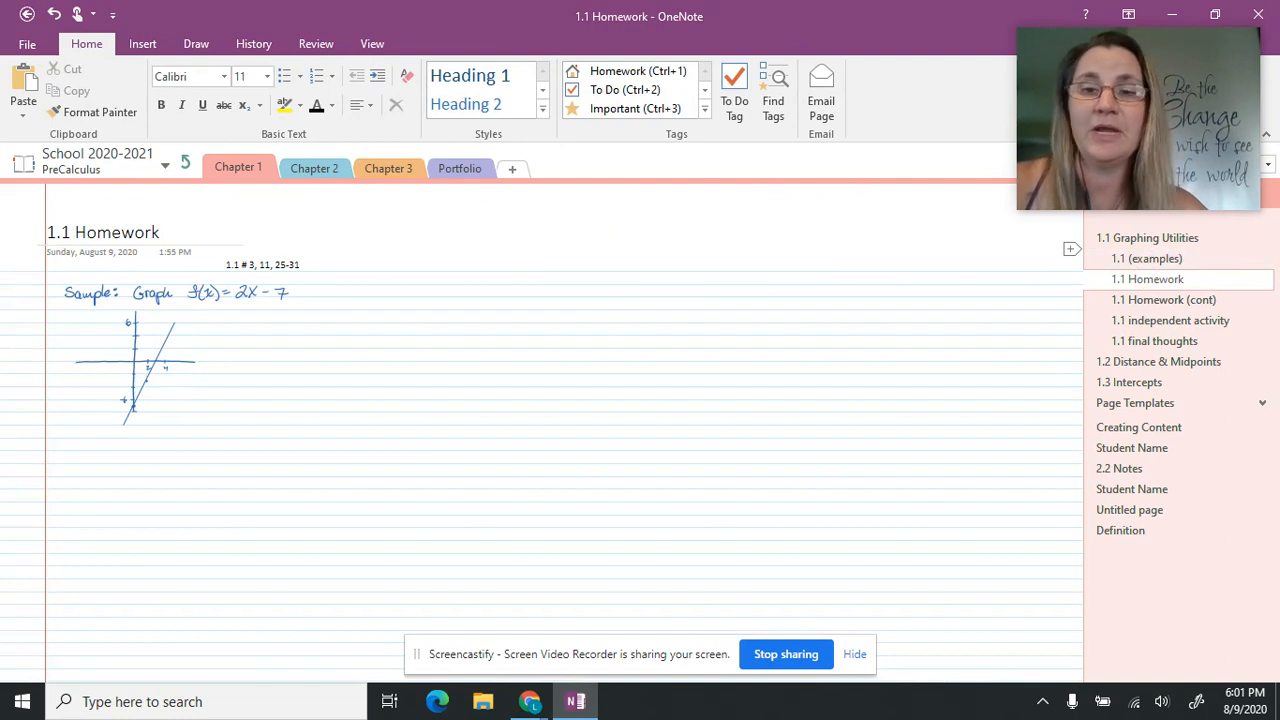
scroll(542, 430, "up", 3)
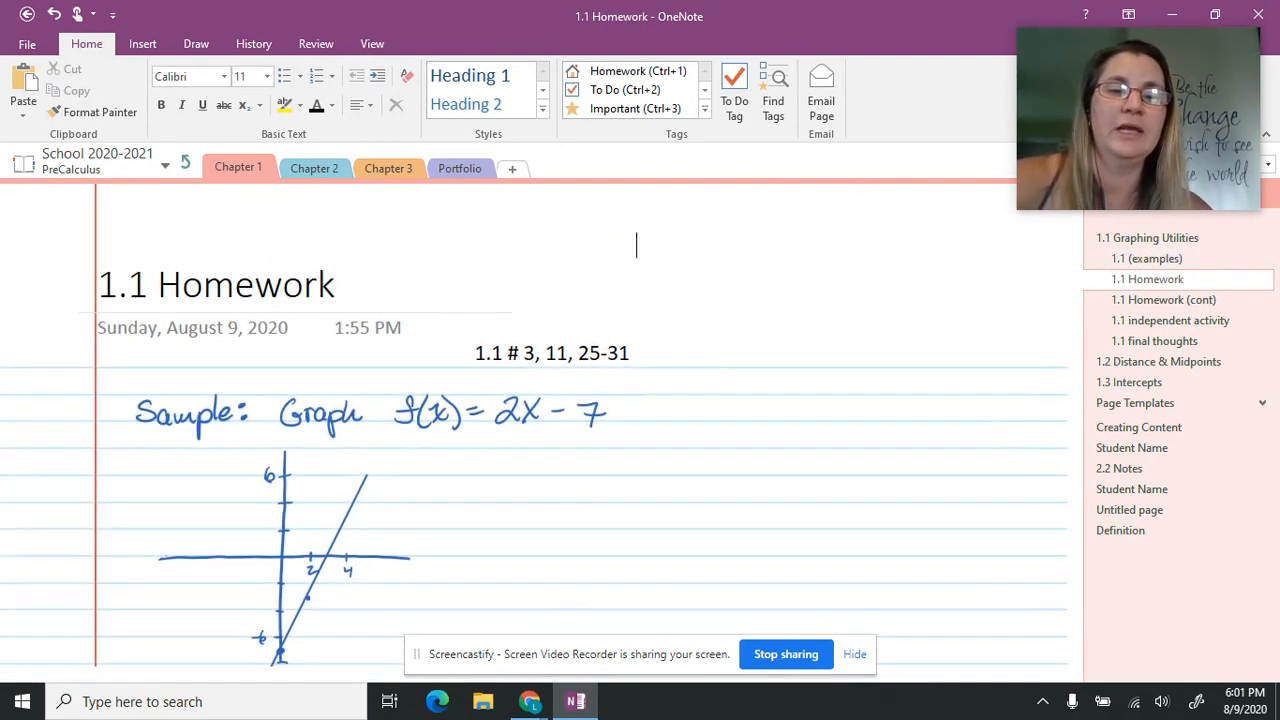
left_click(475, 375)
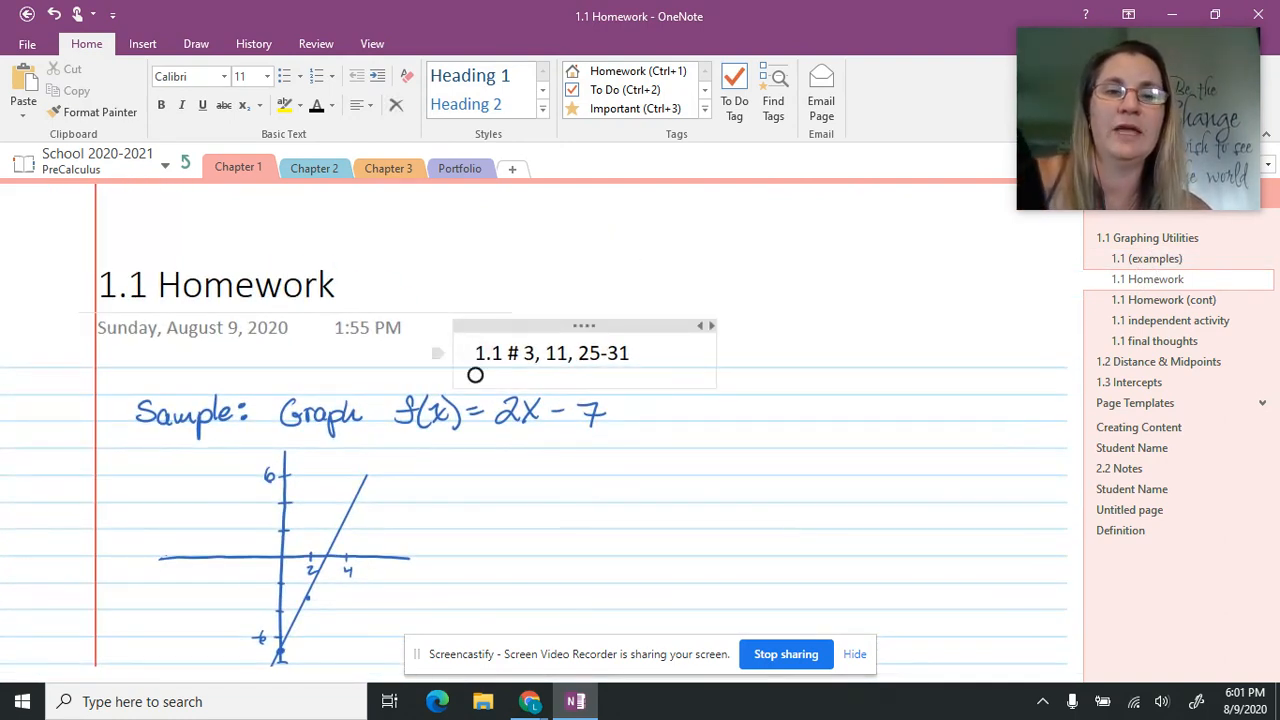
left_click(852, 456)
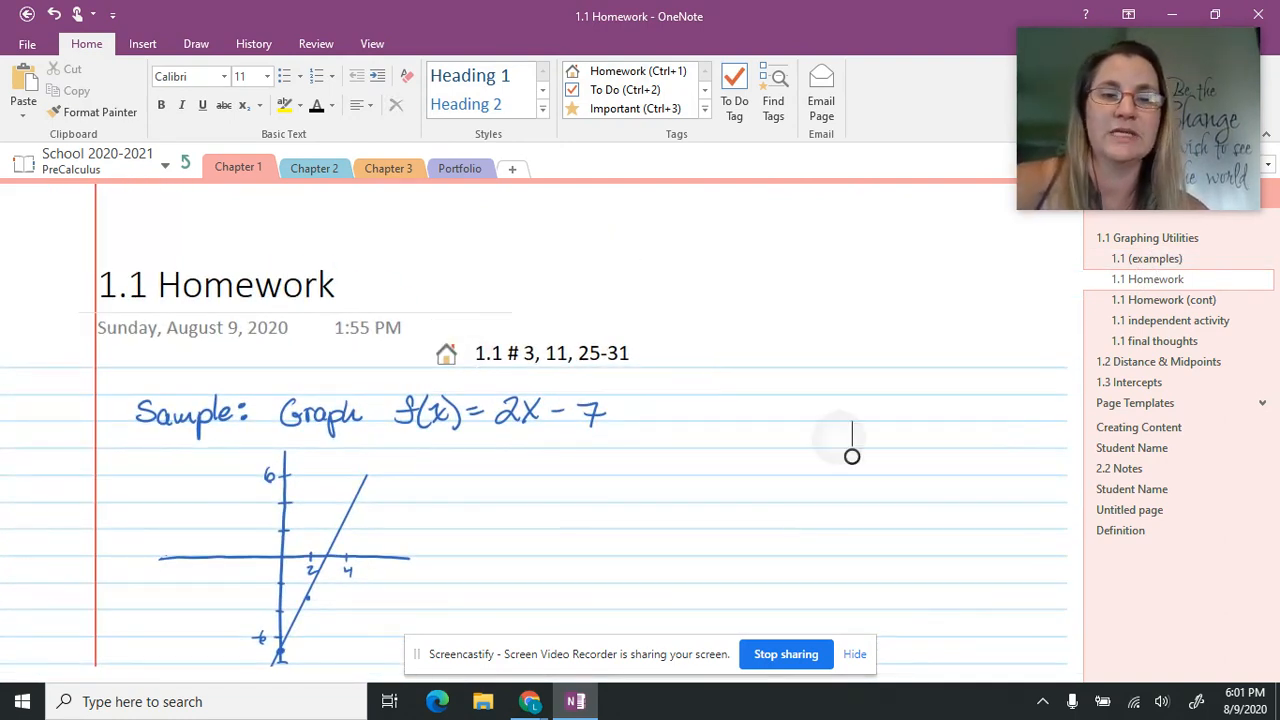
On the 1.1 independent activity page, tag the YouTube video link as Critical
left_click(1170, 320)
scroll(344, 430, "up", 3)
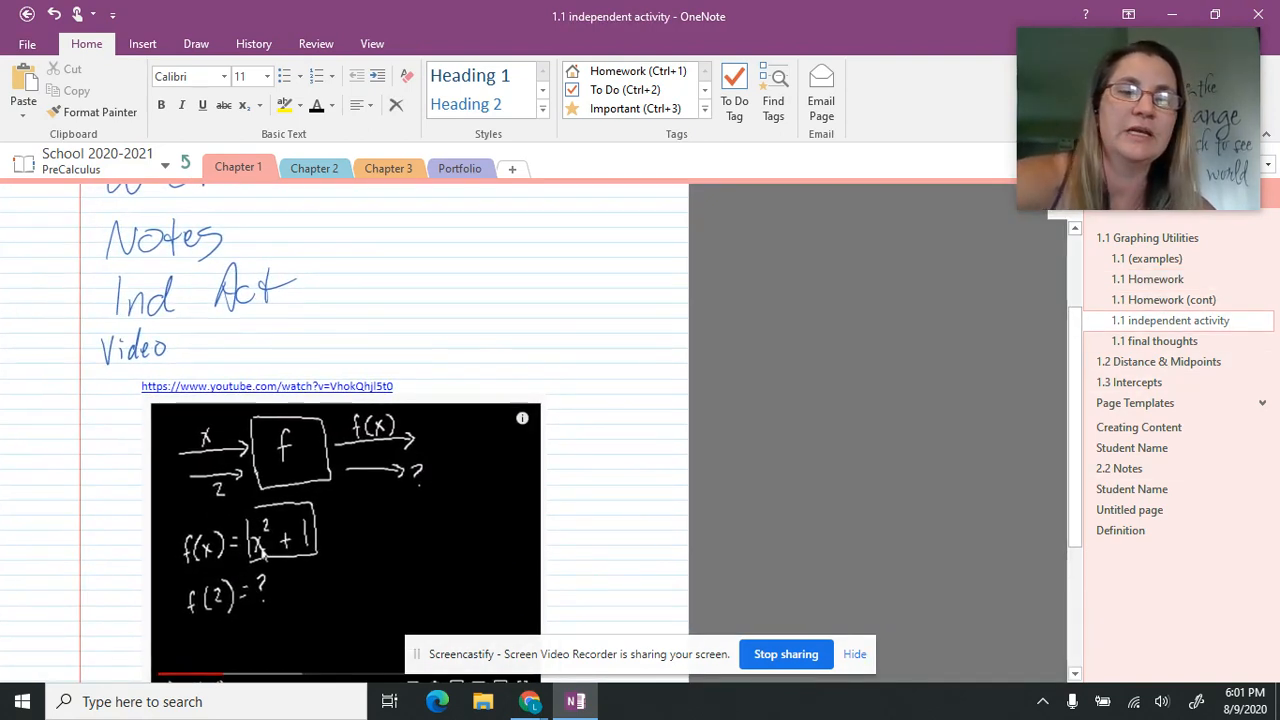
left_click(267, 386)
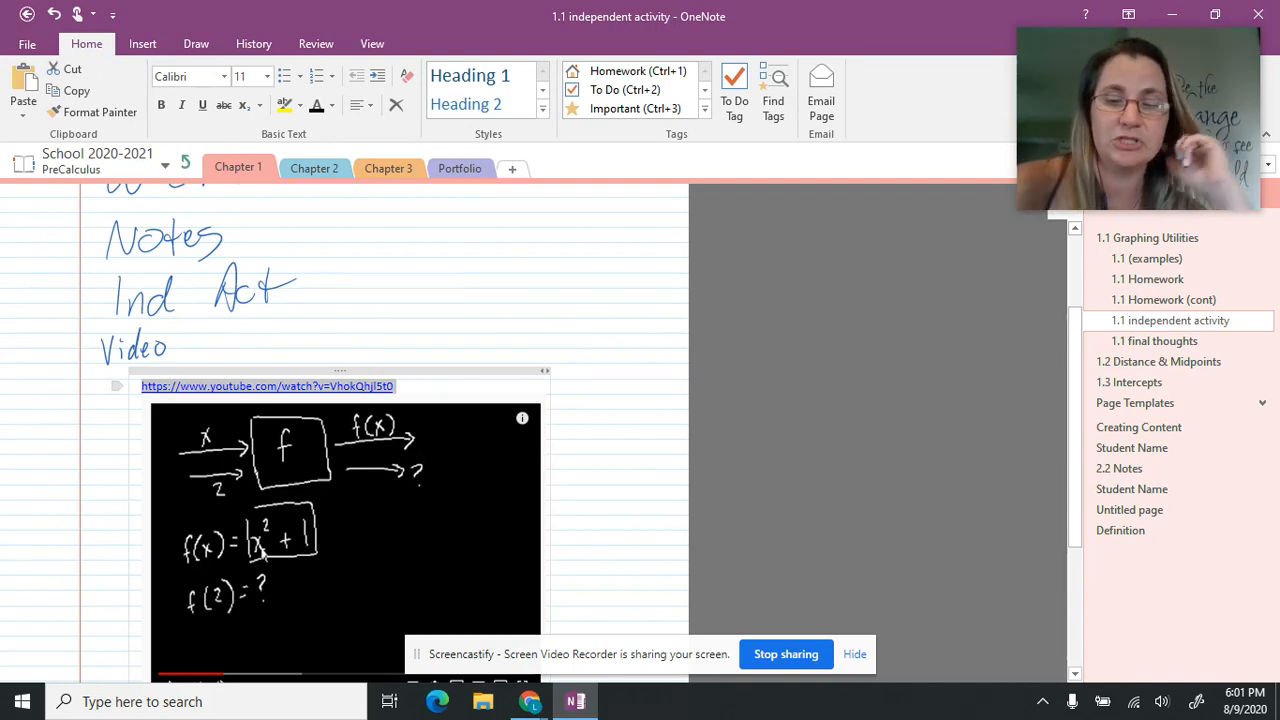
left_click(142, 402)
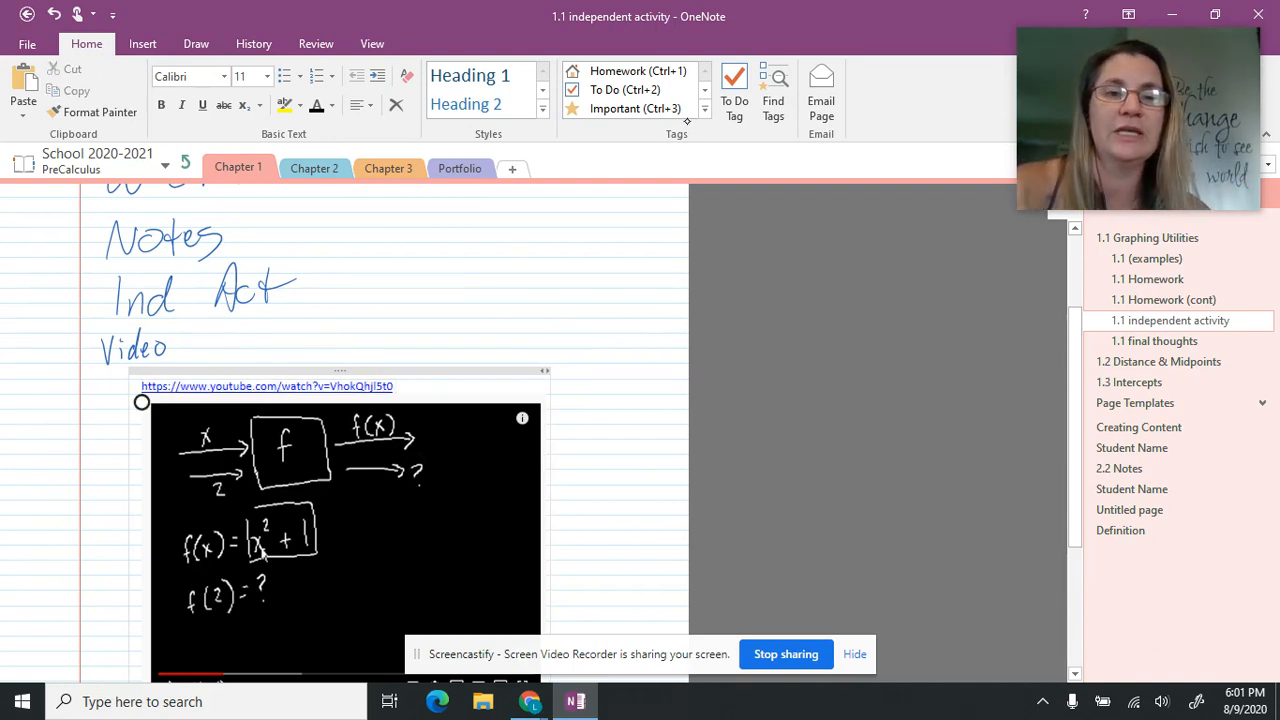
left_click(703, 108)
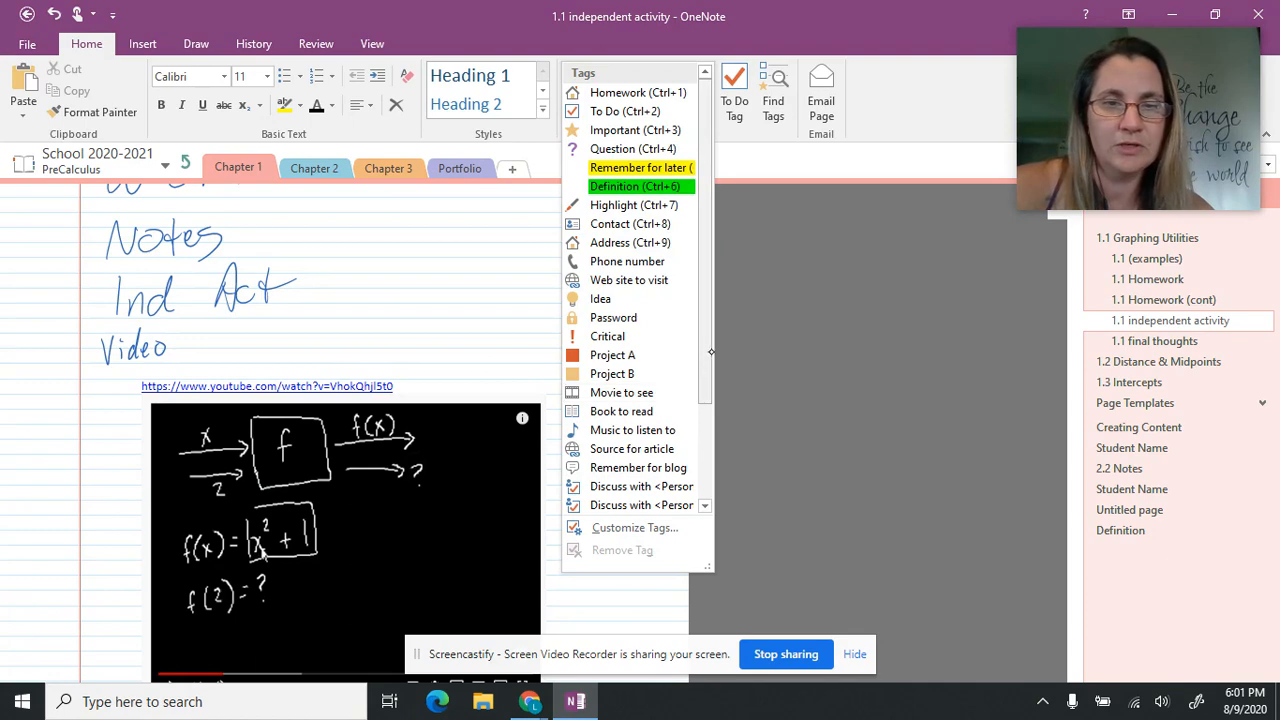
scroll(708, 361, "down", 5)
scroll(710, 349, "up", 5)
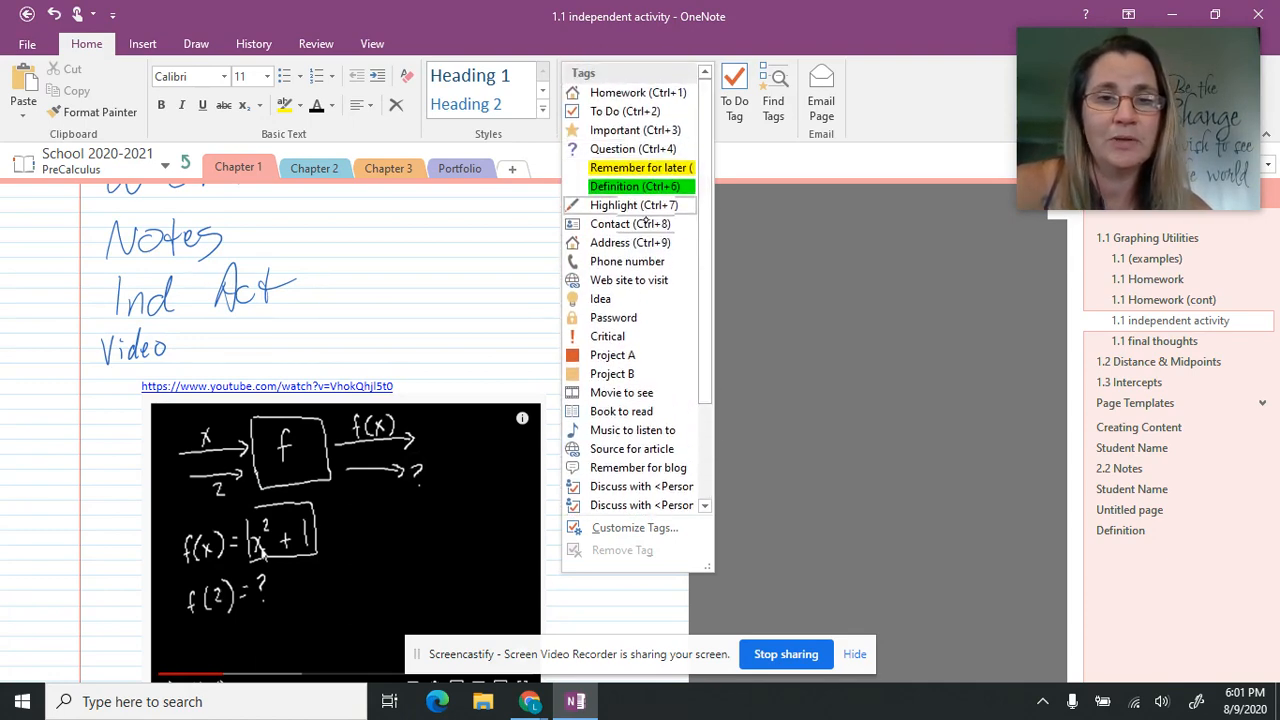
left_click(607, 336)
Look over the independent activity page and bring up the summary of all tagged notes
scroll(345, 533, "down", 5)
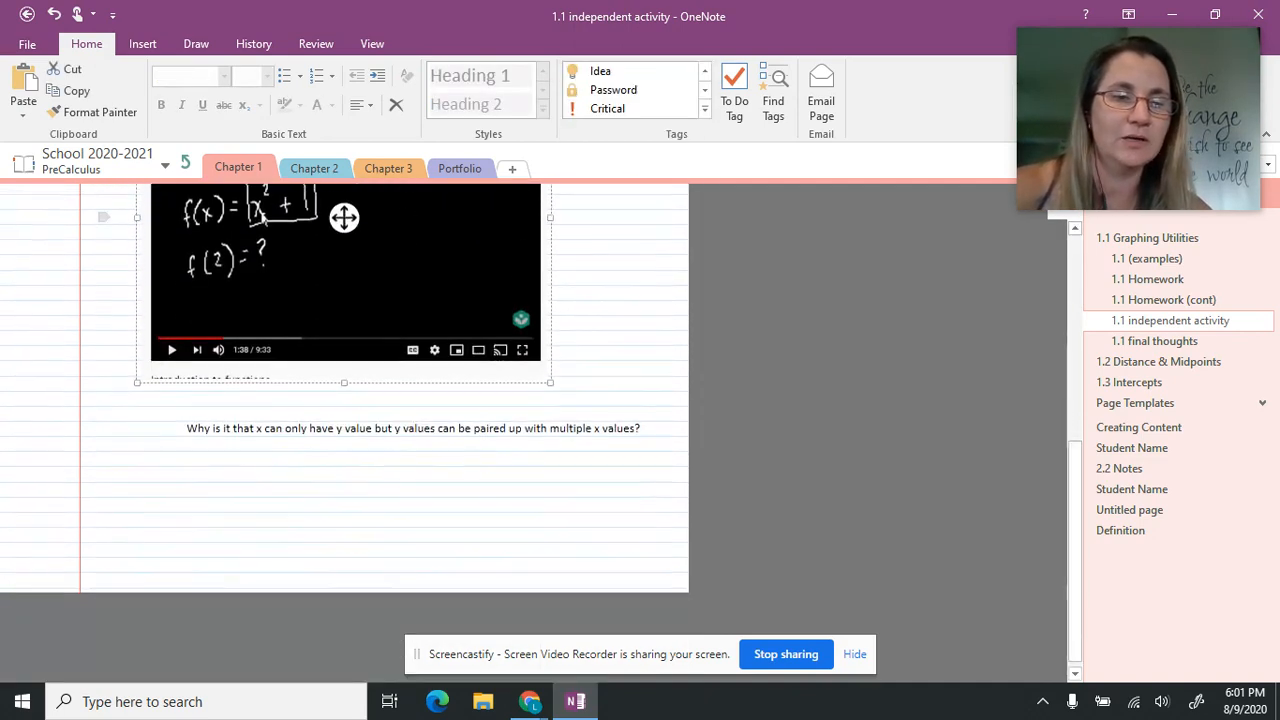
scroll(345, 533, "up", 8)
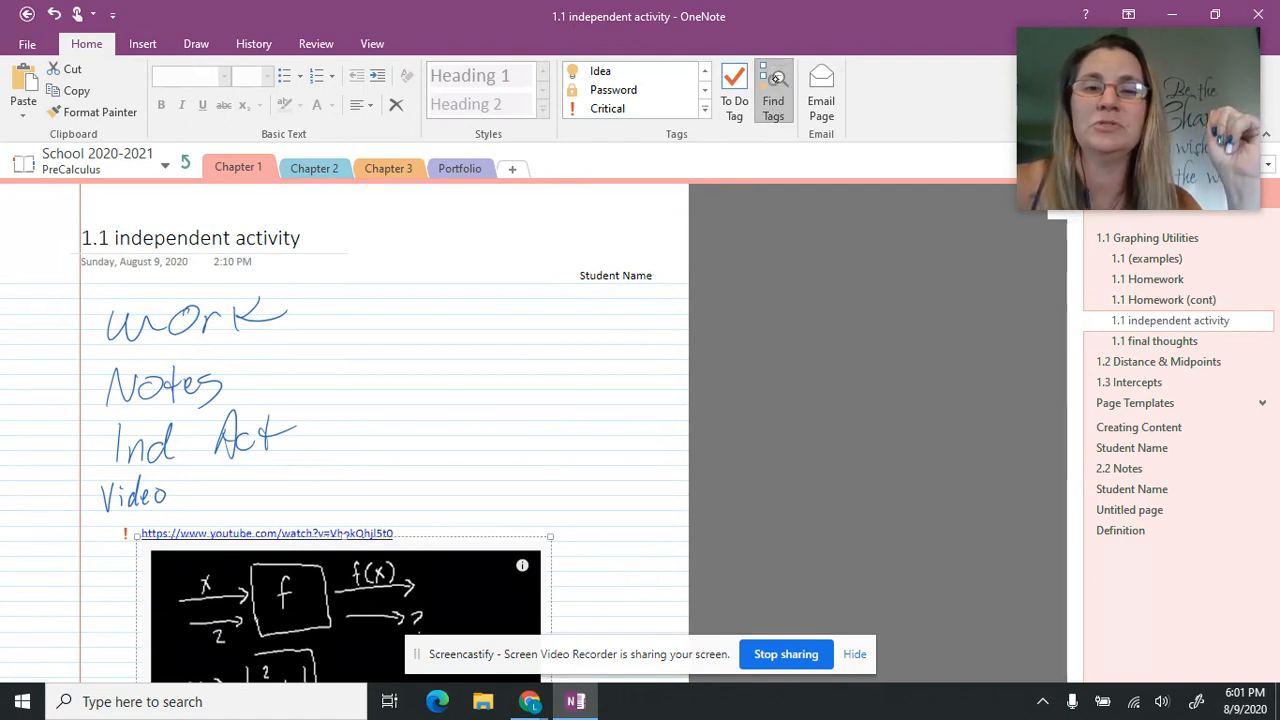
left_click(775, 78)
scroll(343, 474, "down", 3)
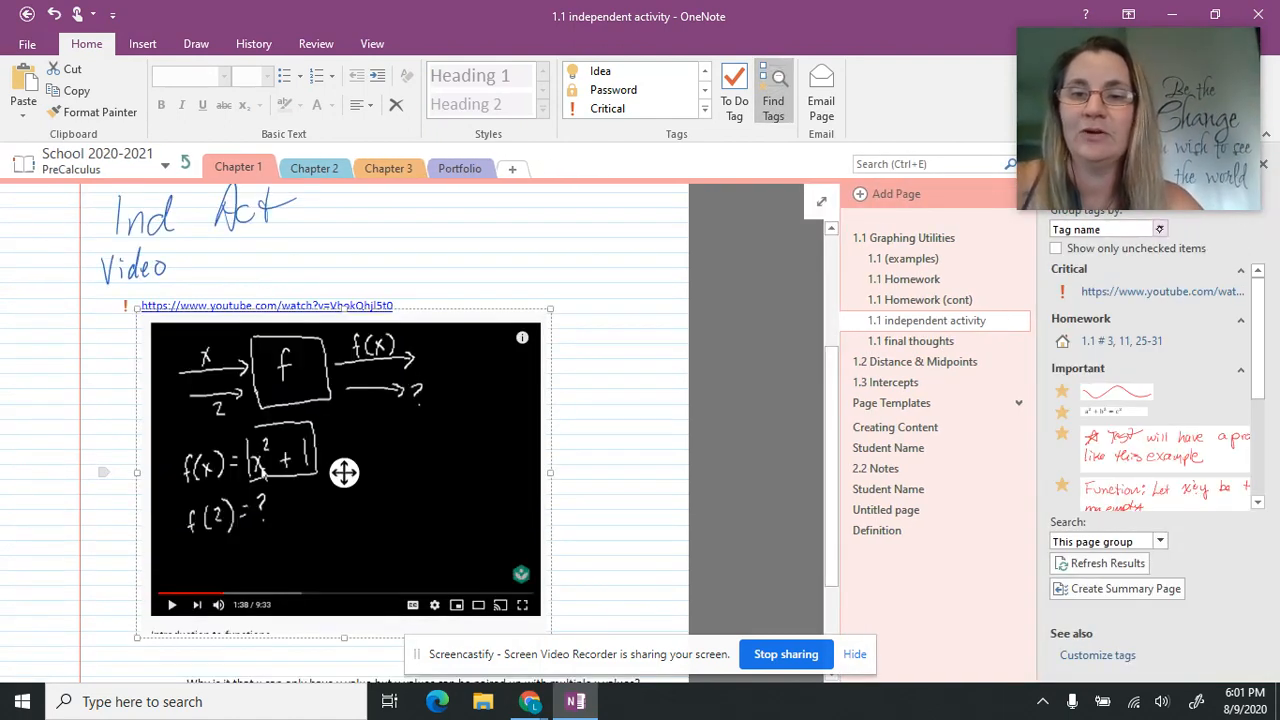
Examine the tag summary's grouping and search scope choices, keeping Tag name and This page group
left_click(1160, 229)
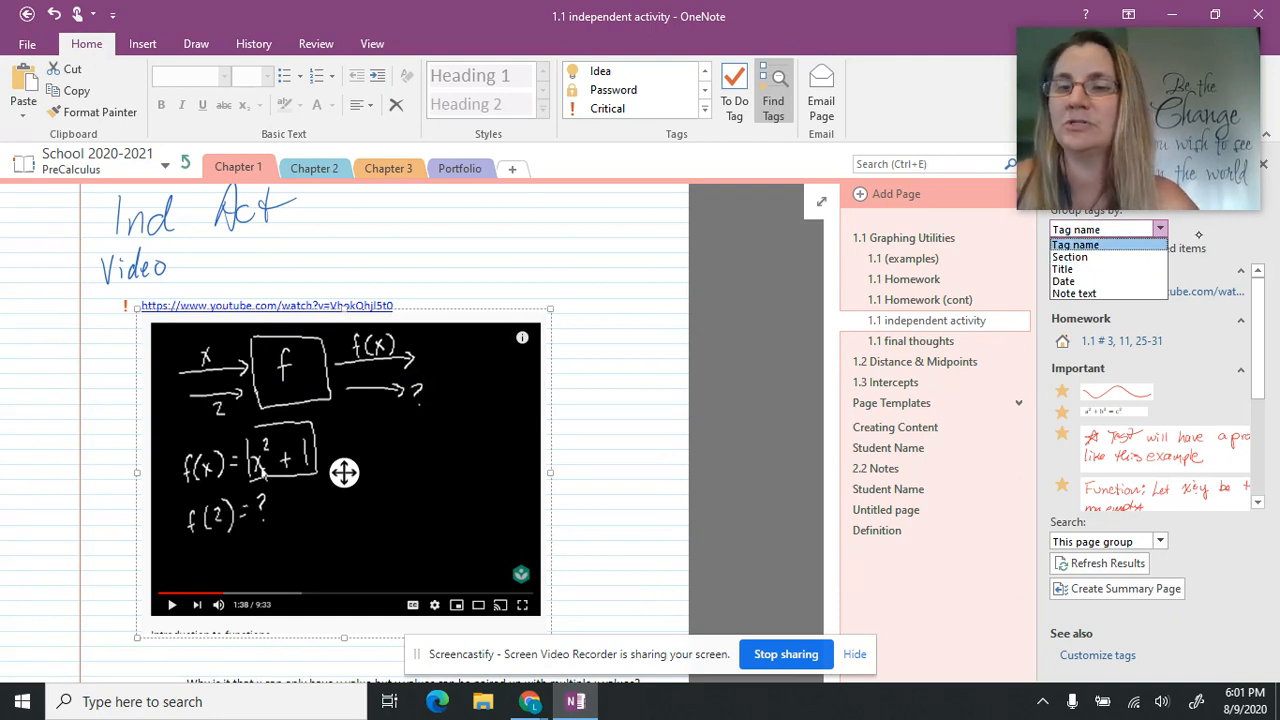
left_click(1080, 244)
left_click(1158, 541)
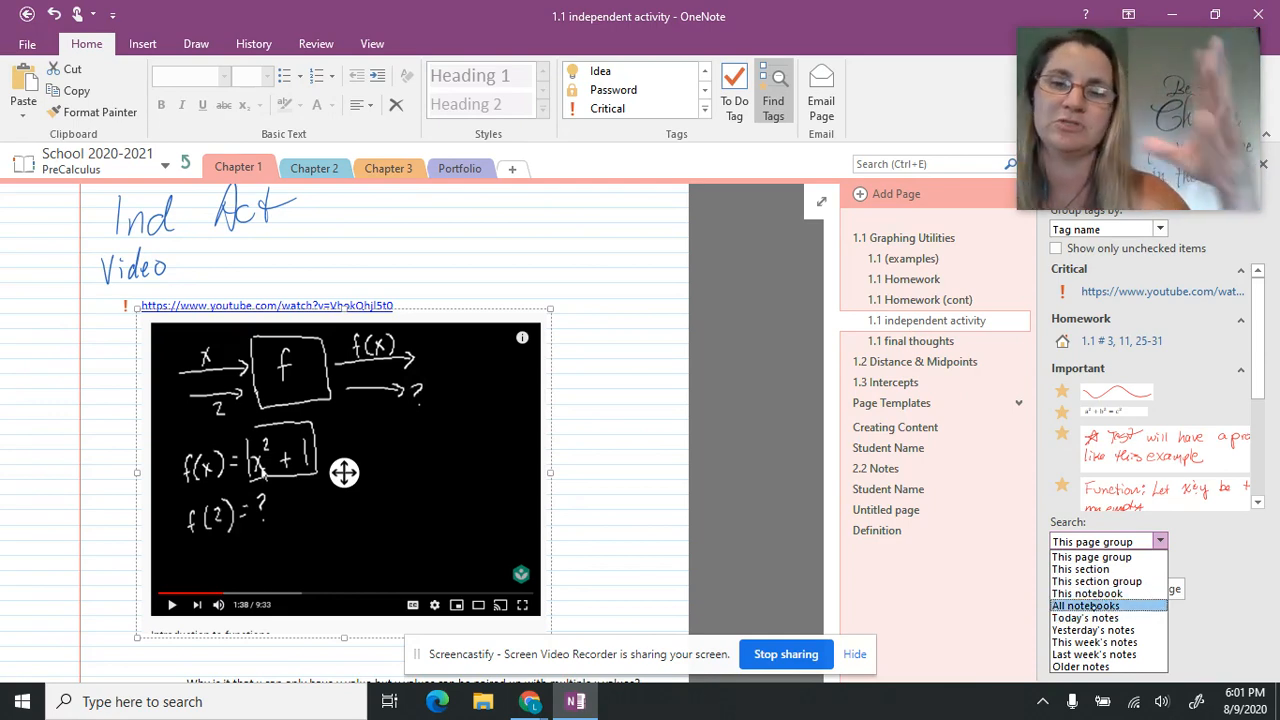
left_click(1211, 559)
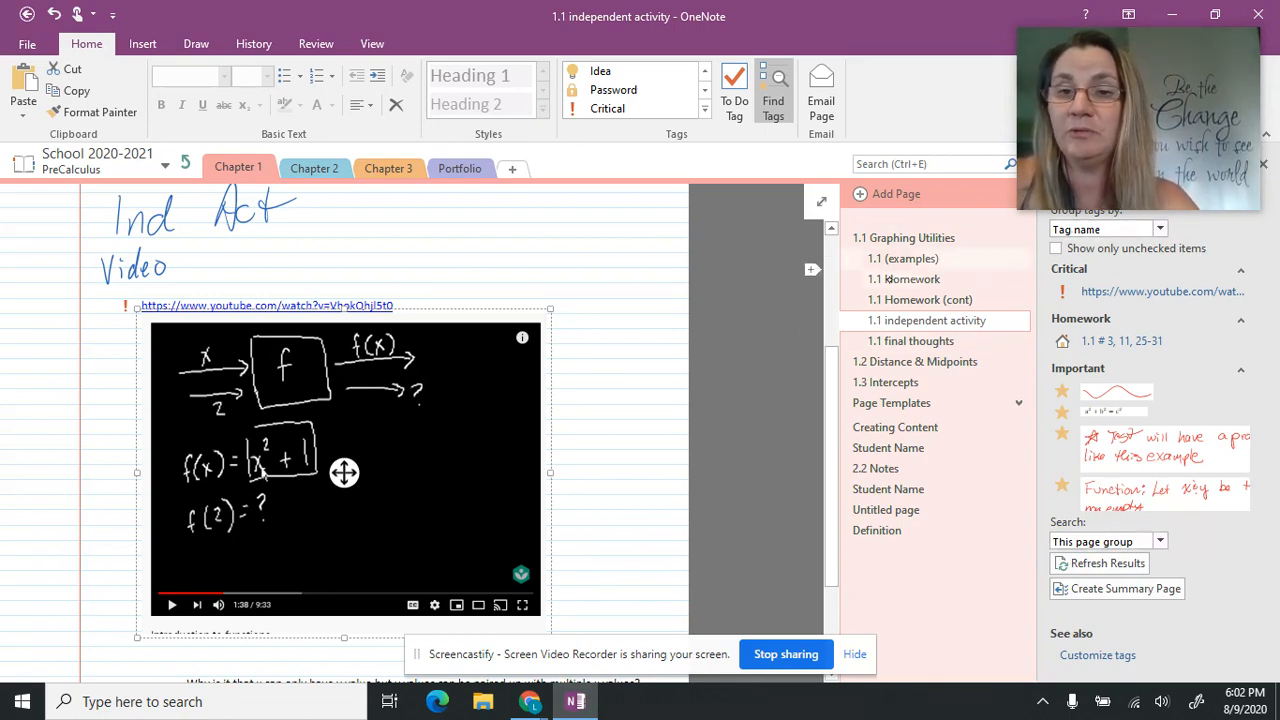
Collapse and re-expand the Critical group in the tag summary, and jump to the tagged homework assignment
left_click(1103, 268)
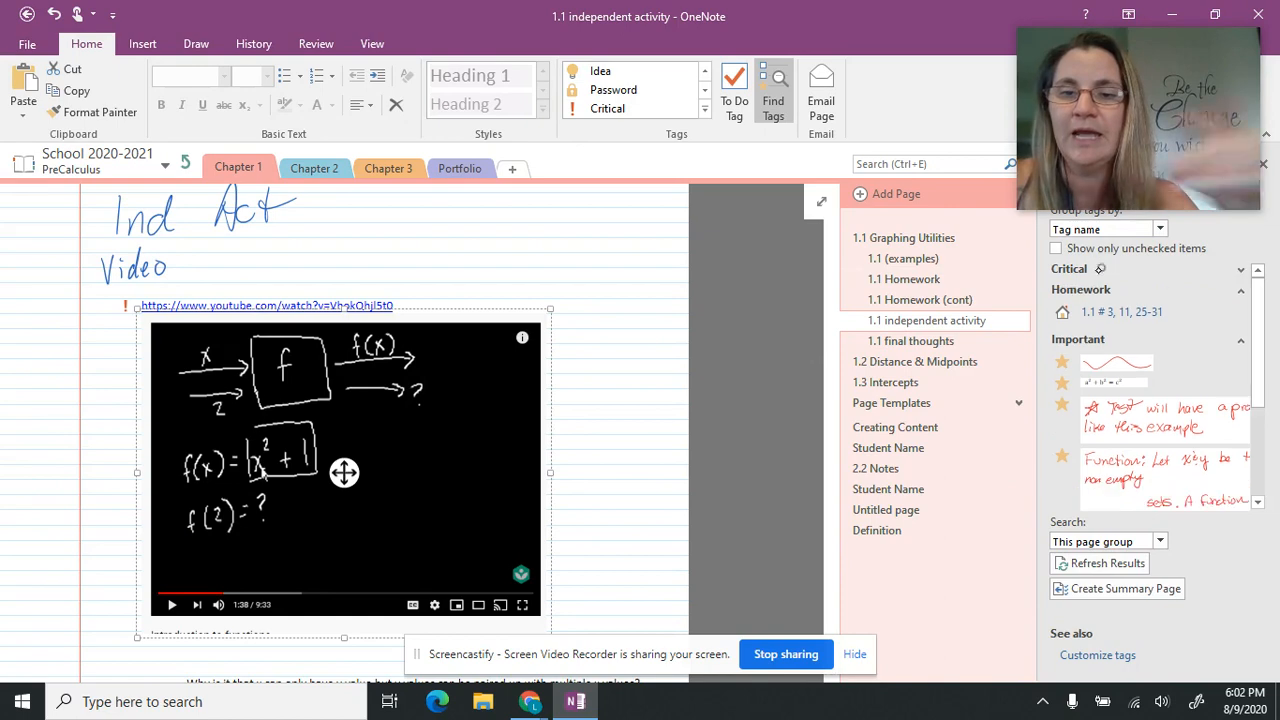
left_click(1241, 268)
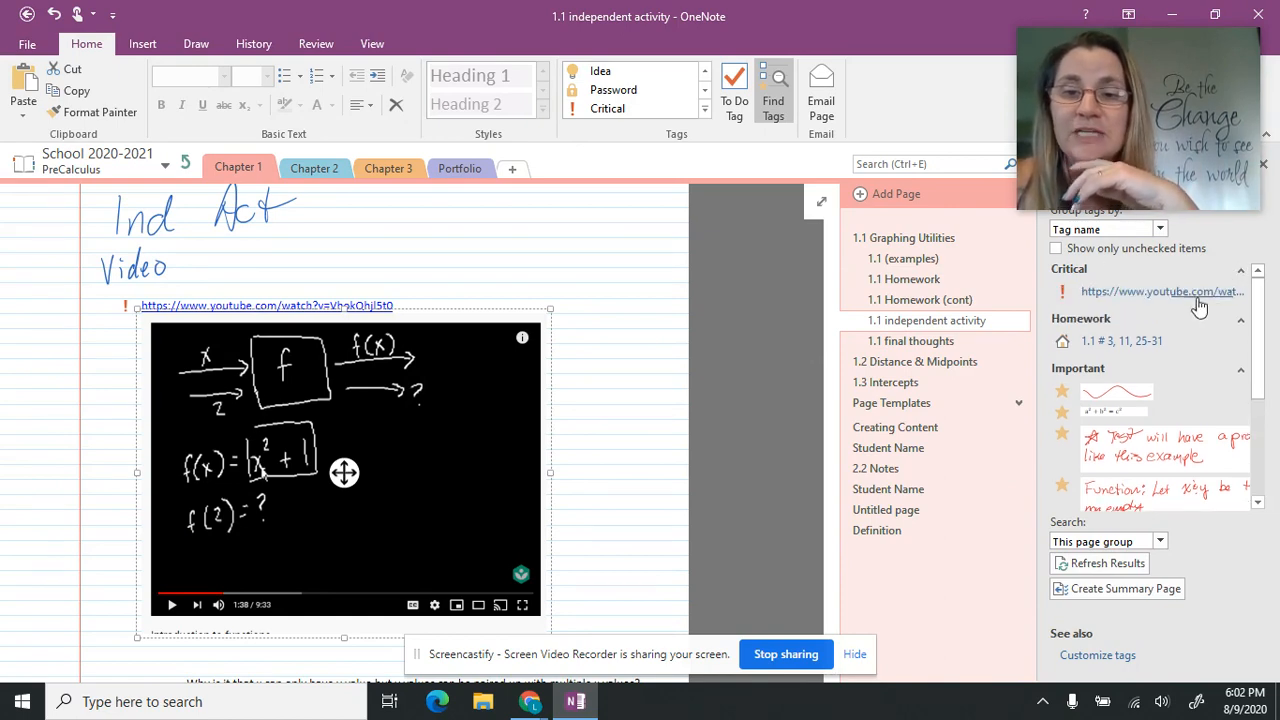
left_click(1092, 342)
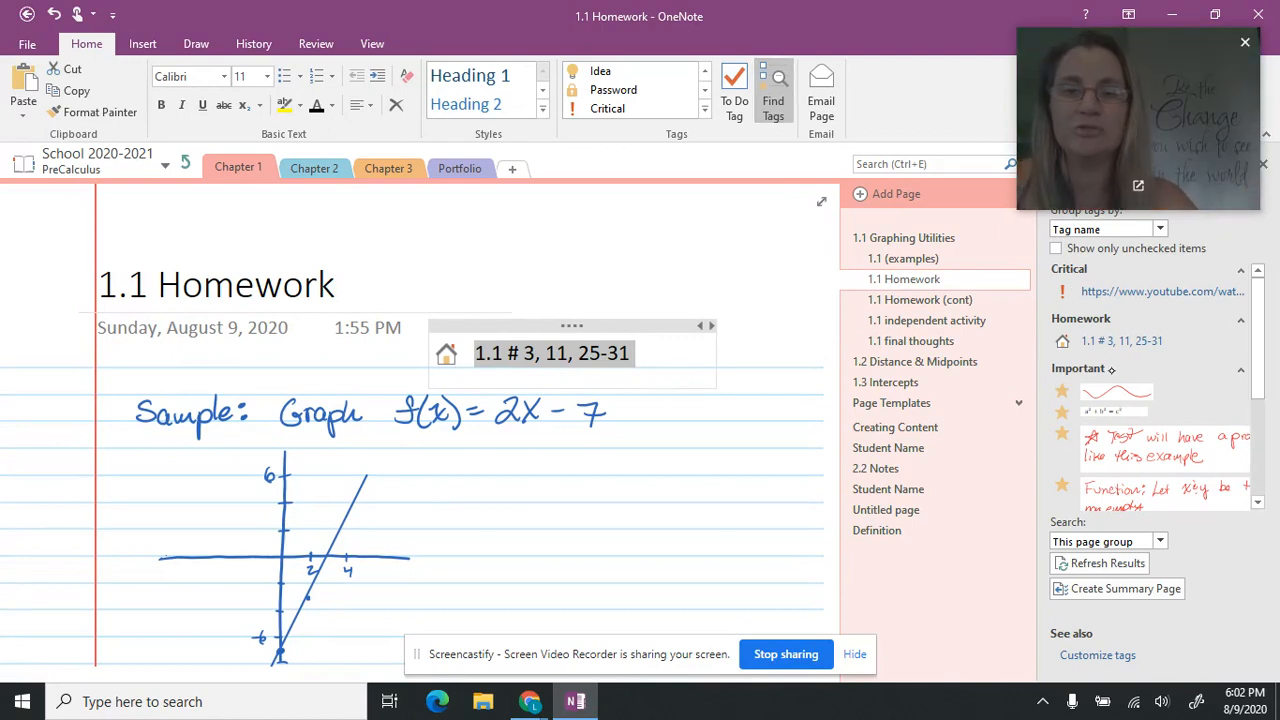
Jump to the notes tagged Important on the examples page, including the wavy sketch, test reminder, Function definition and x-intercepts note
left_click(1117, 396)
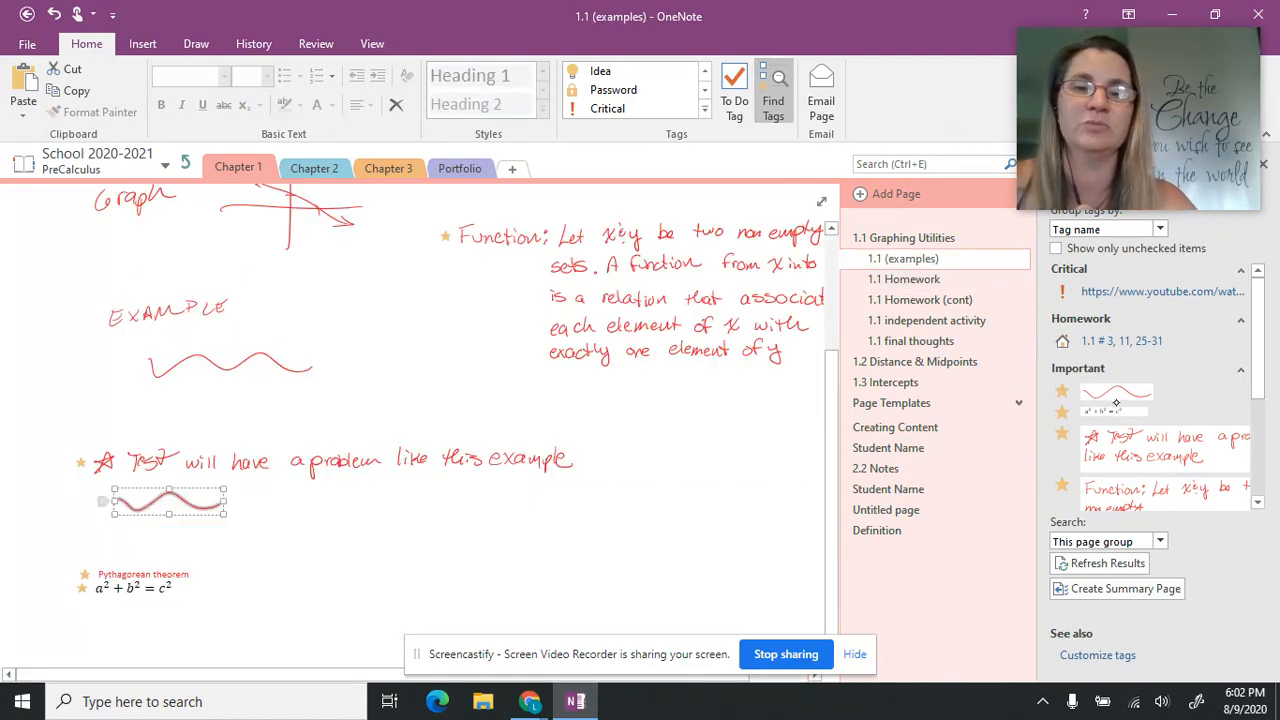
left_click(1138, 458)
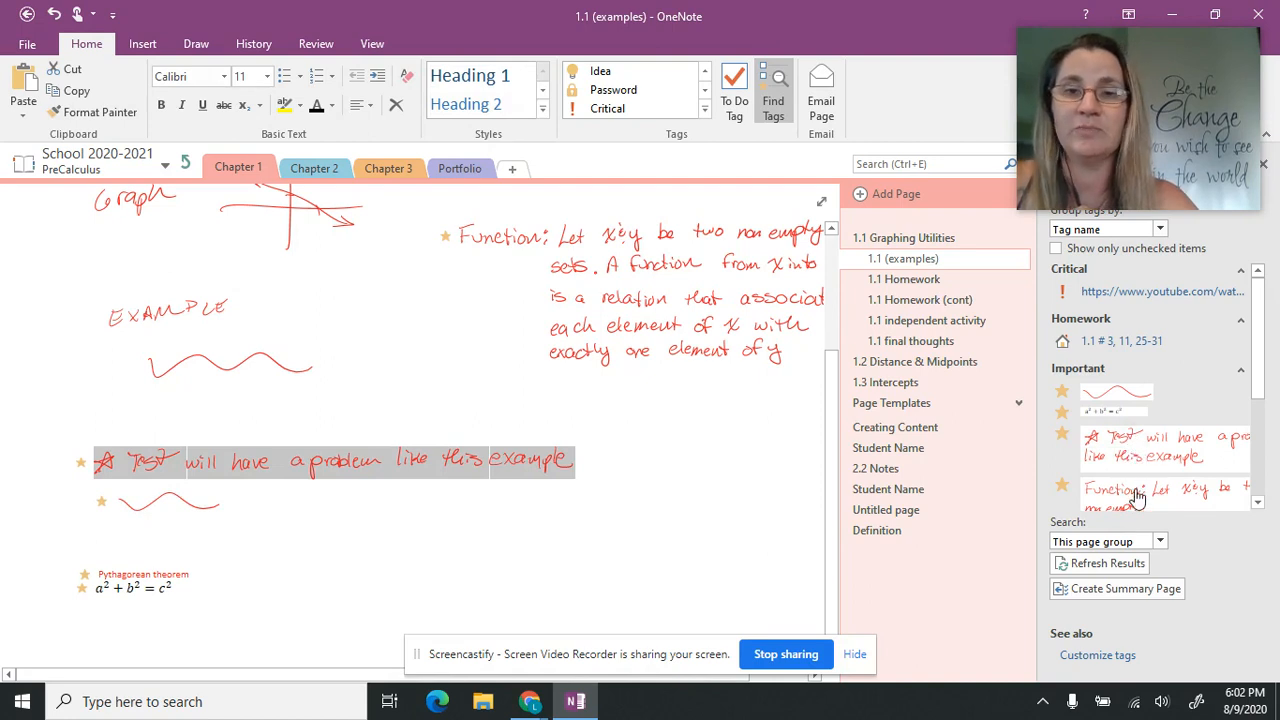
left_click(1133, 493)
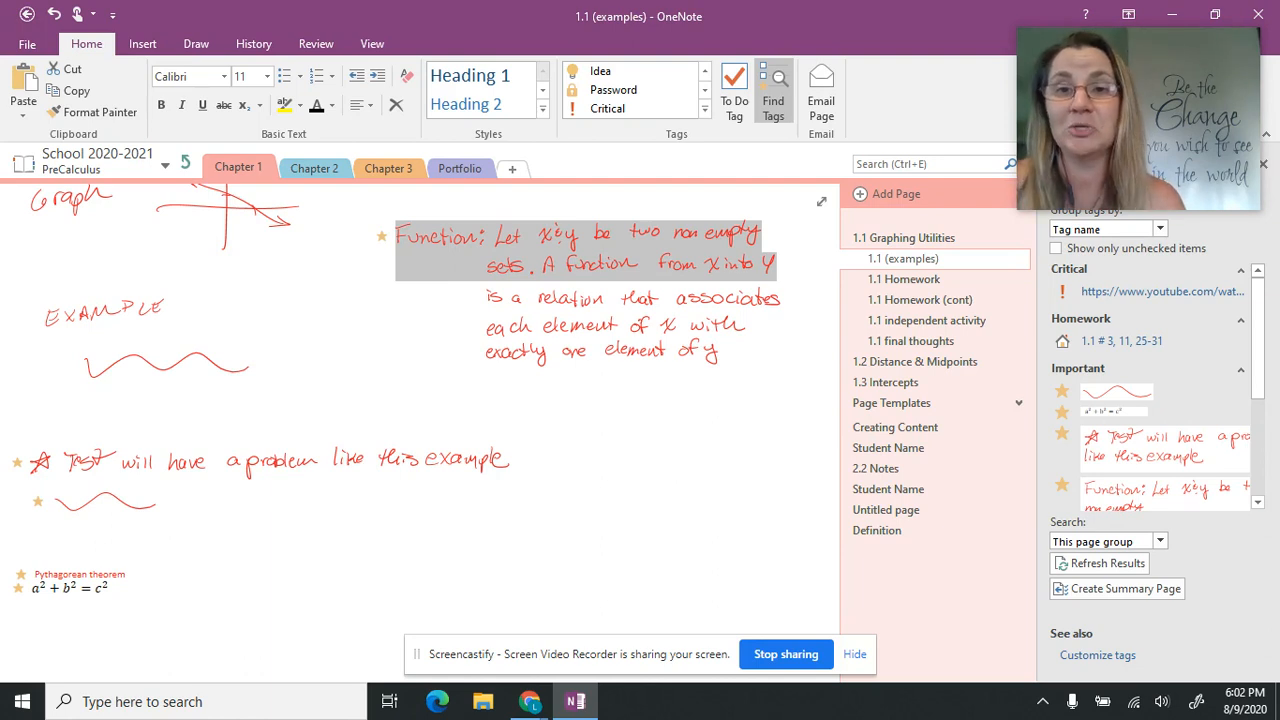
left_click(1110, 445)
left_click(1122, 492)
scroll(1150, 420, "down", 3)
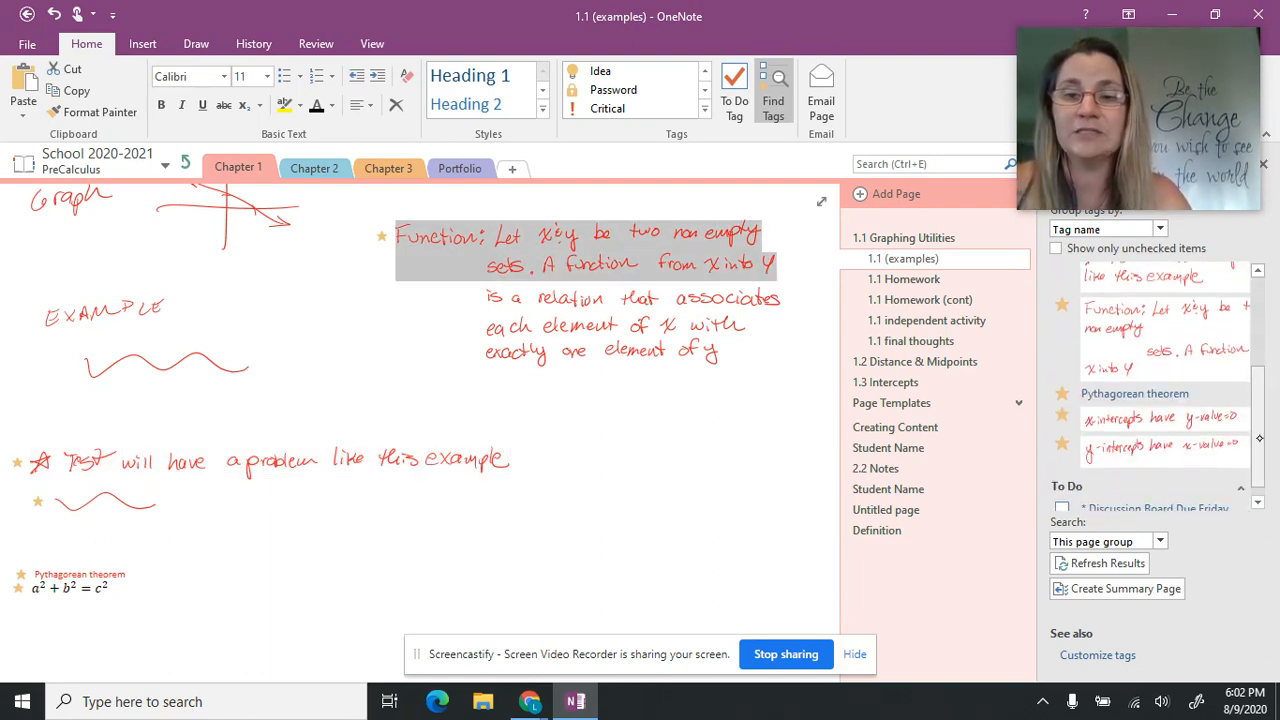
left_click(1157, 416)
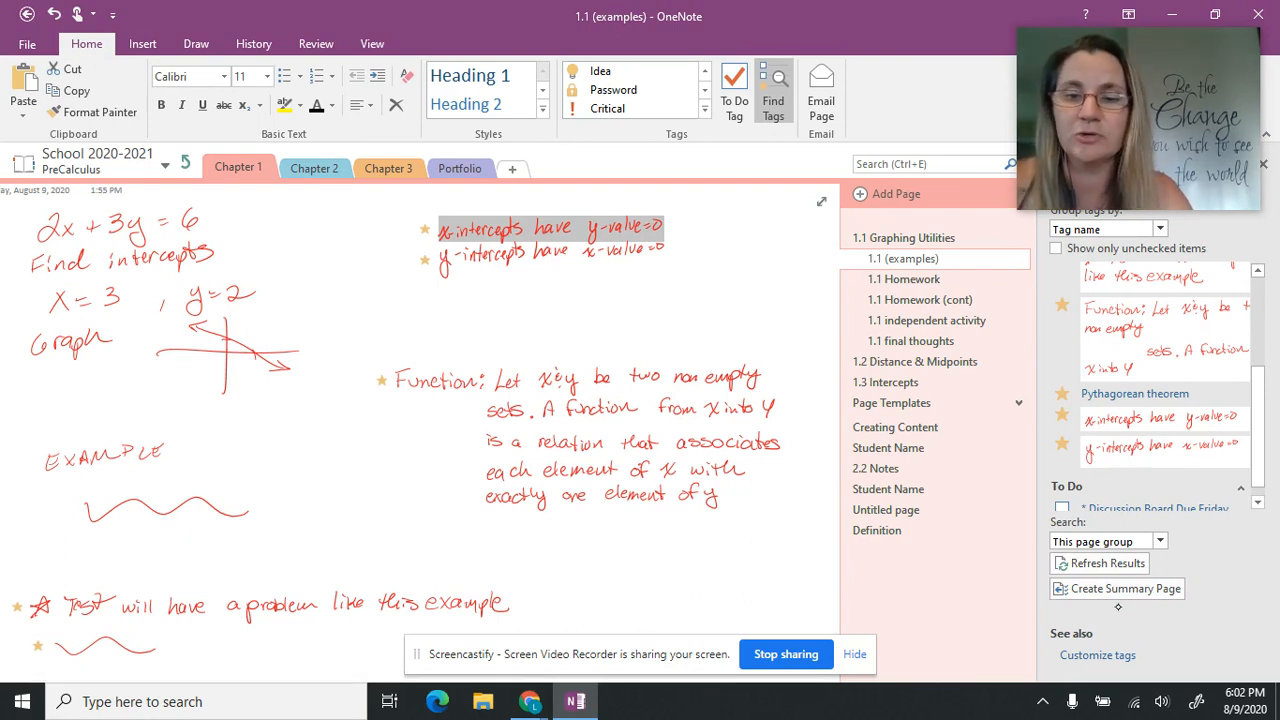
Create a summary page of the tagged notes, widen its note container and align it with the page's left margin under the date
left_click(1150, 588)
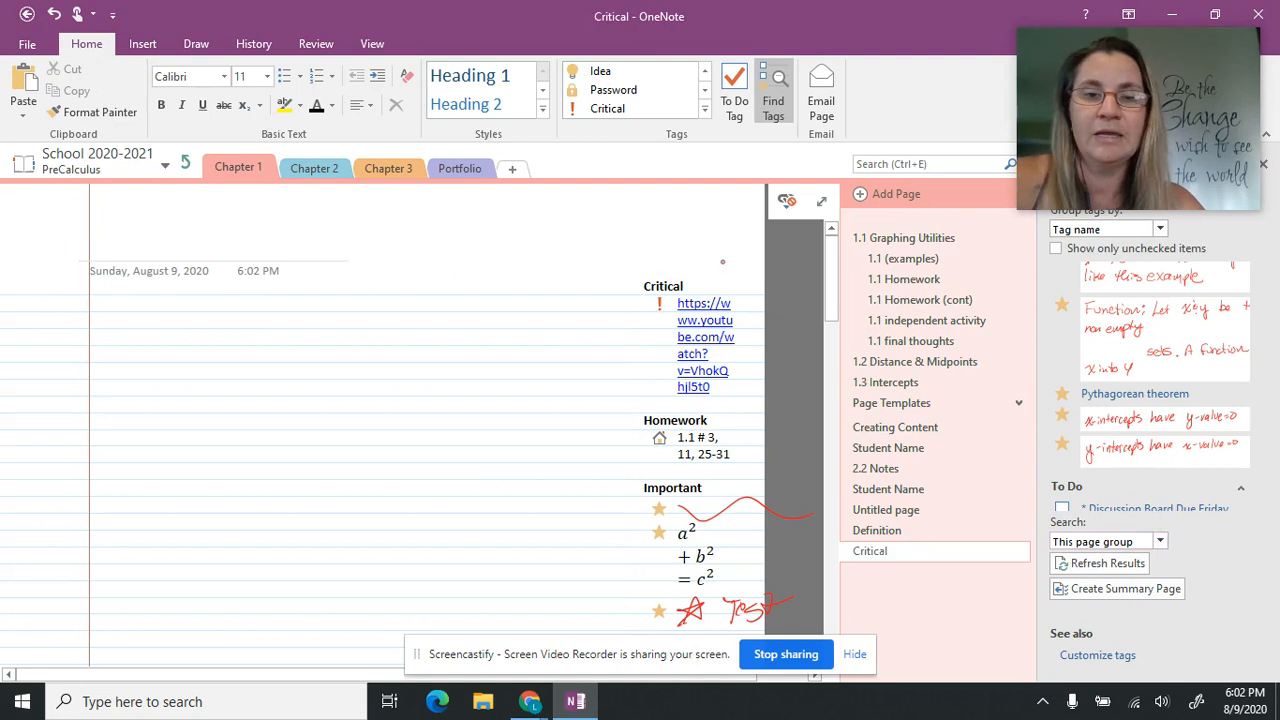
left_click_drag(724, 270, 204, 303)
mouse_move(291, 303)
left_mouse_down()
mouse_move(600, 303)
mouse_move(739, 327)
left_mouse_up()
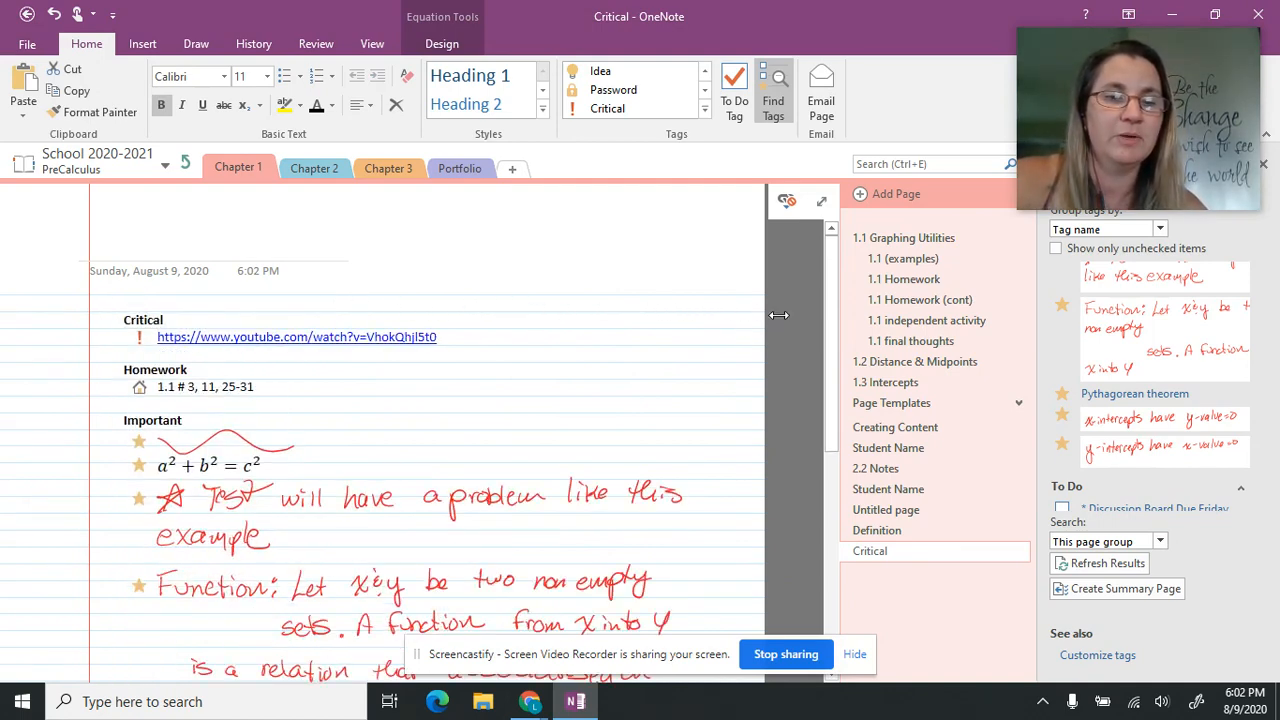
left_click(746, 305)
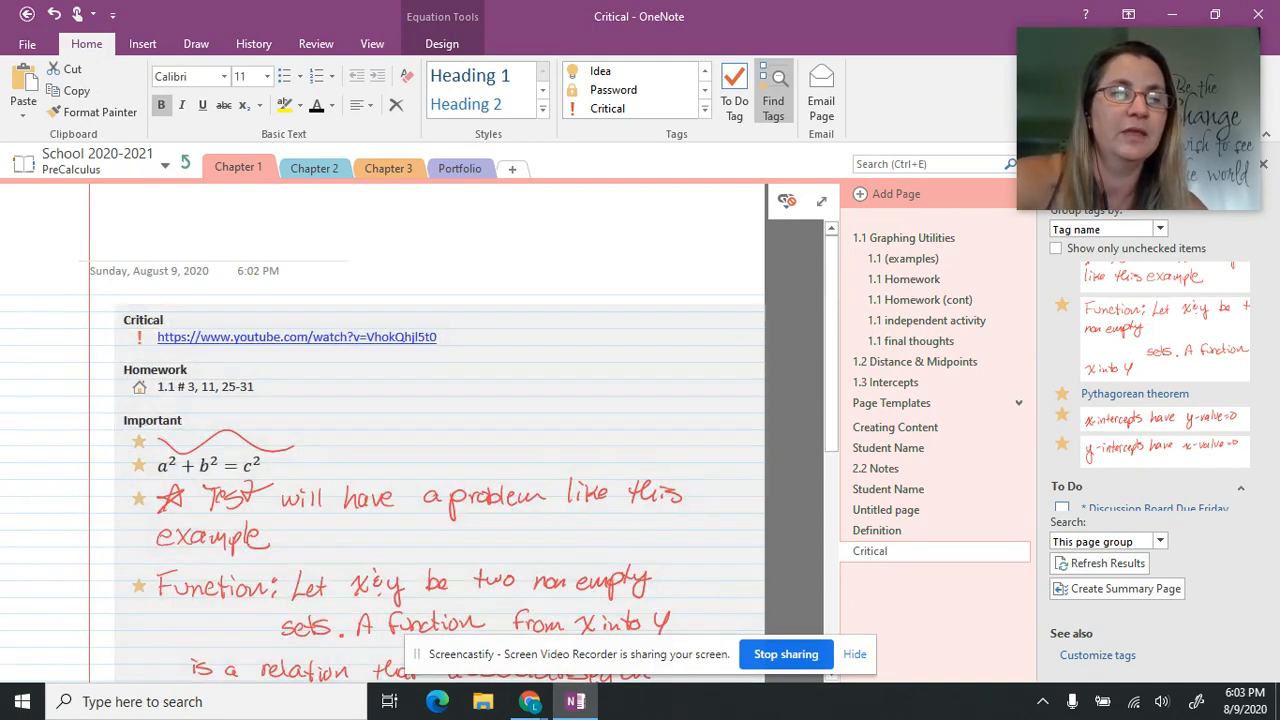
left_click_drag(435, 302, 401, 286)
Remove the rule lines from the tag summary page
left_click(380, 44)
left_click(207, 110)
left_click(210, 168)
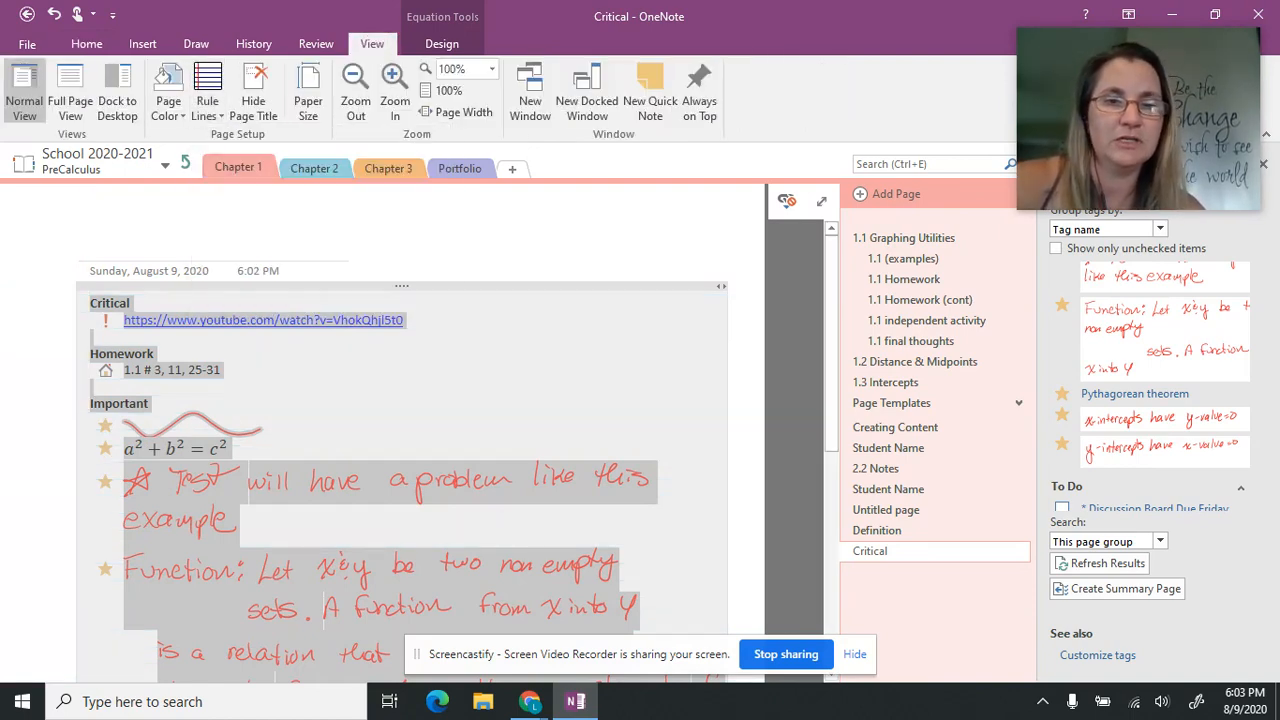
Title the new tag summary page "1.1 Summary"
left_click(90, 268)
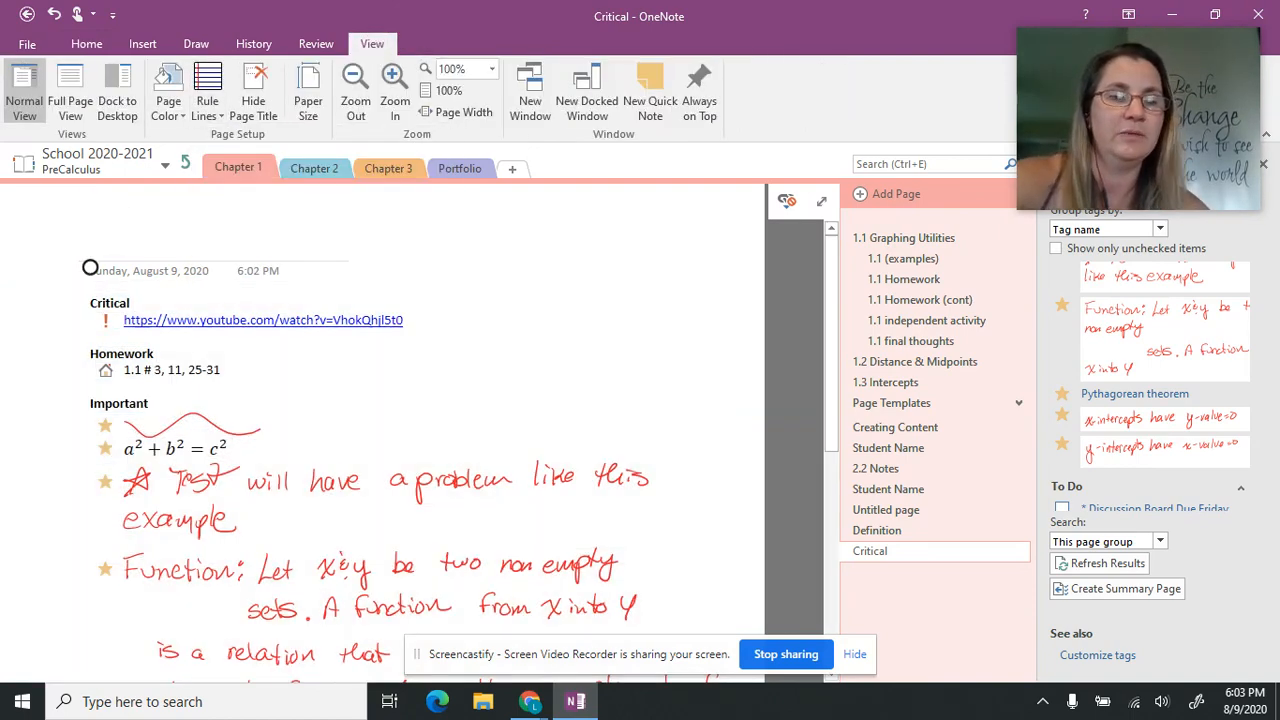
type("1.1 Su")
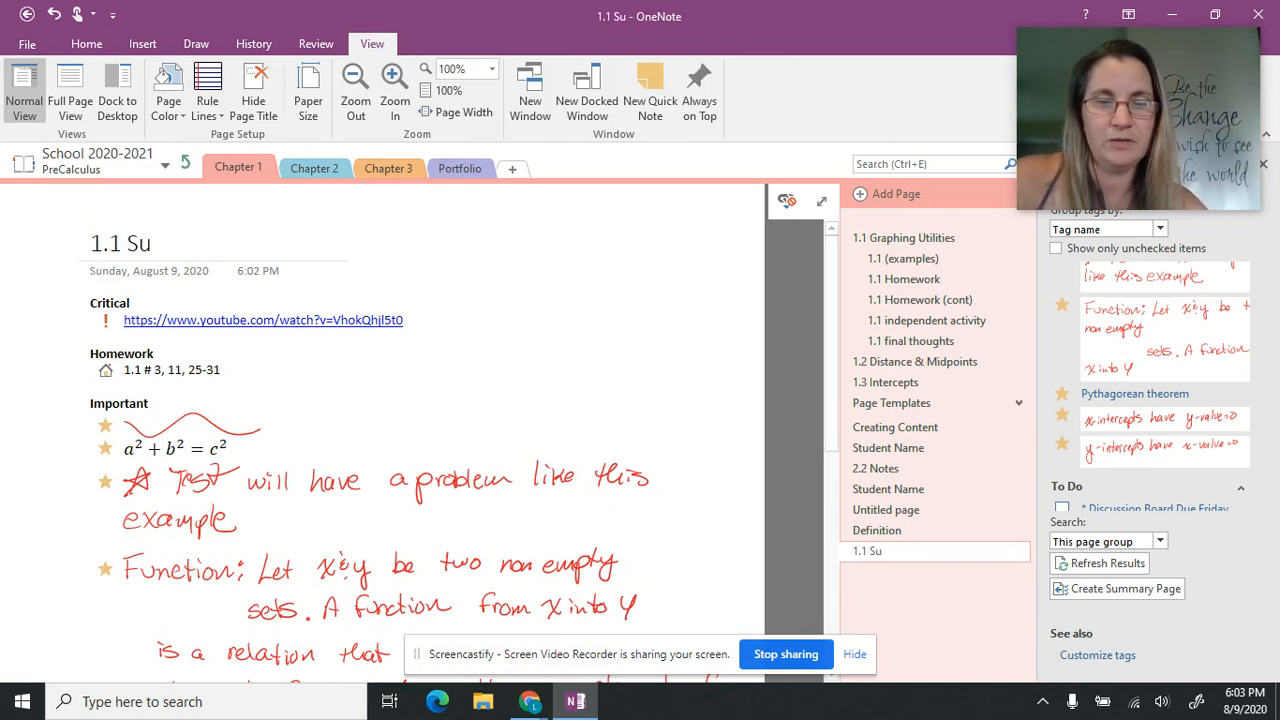
type("mmary")
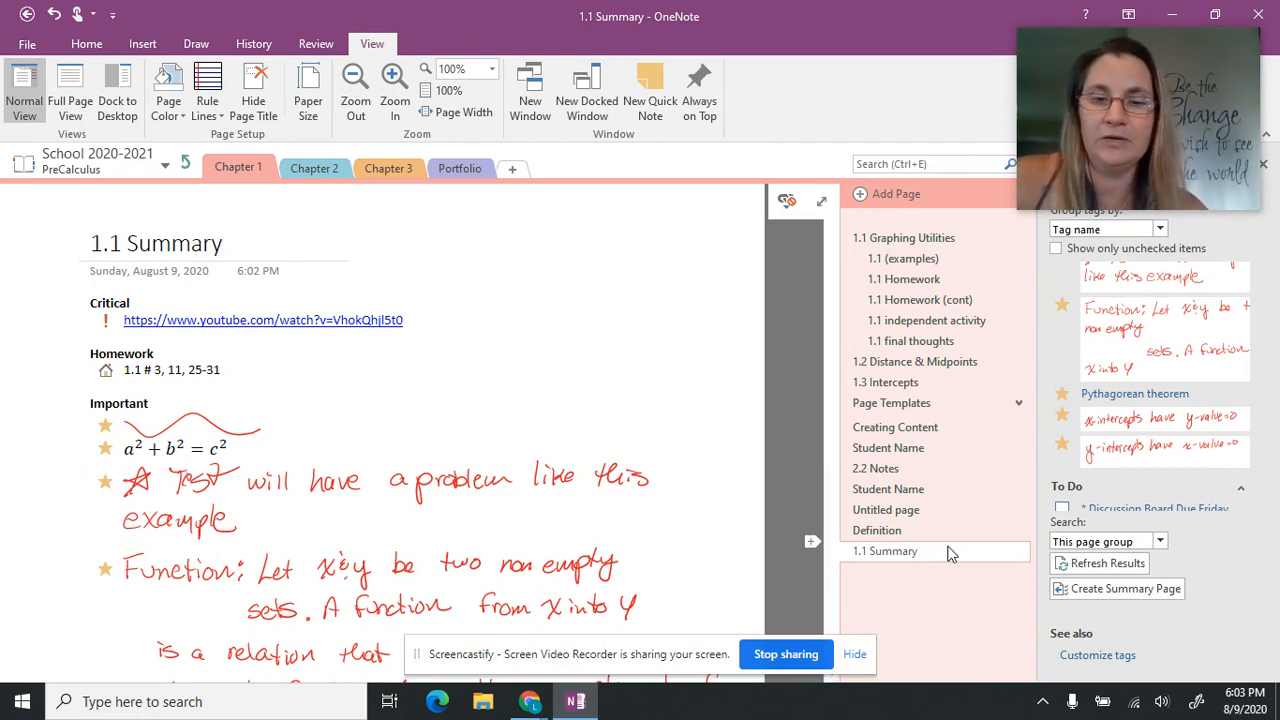
Move the 1.1 Summary page above 1.1 Graphing Utilities so it heads the 1.1 pages, and collapse its subpages
left_click_drag(930, 555, 948, 357)
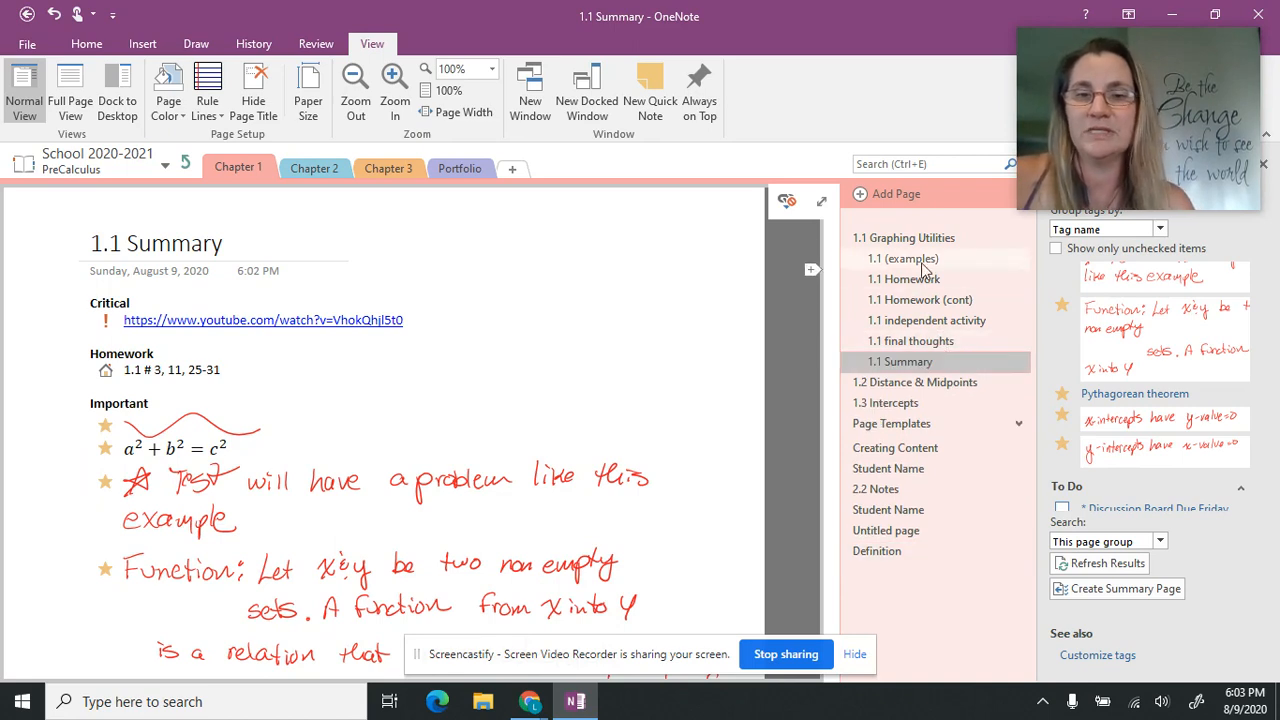
left_click_drag(893, 362, 894, 260)
left_click(1019, 239)
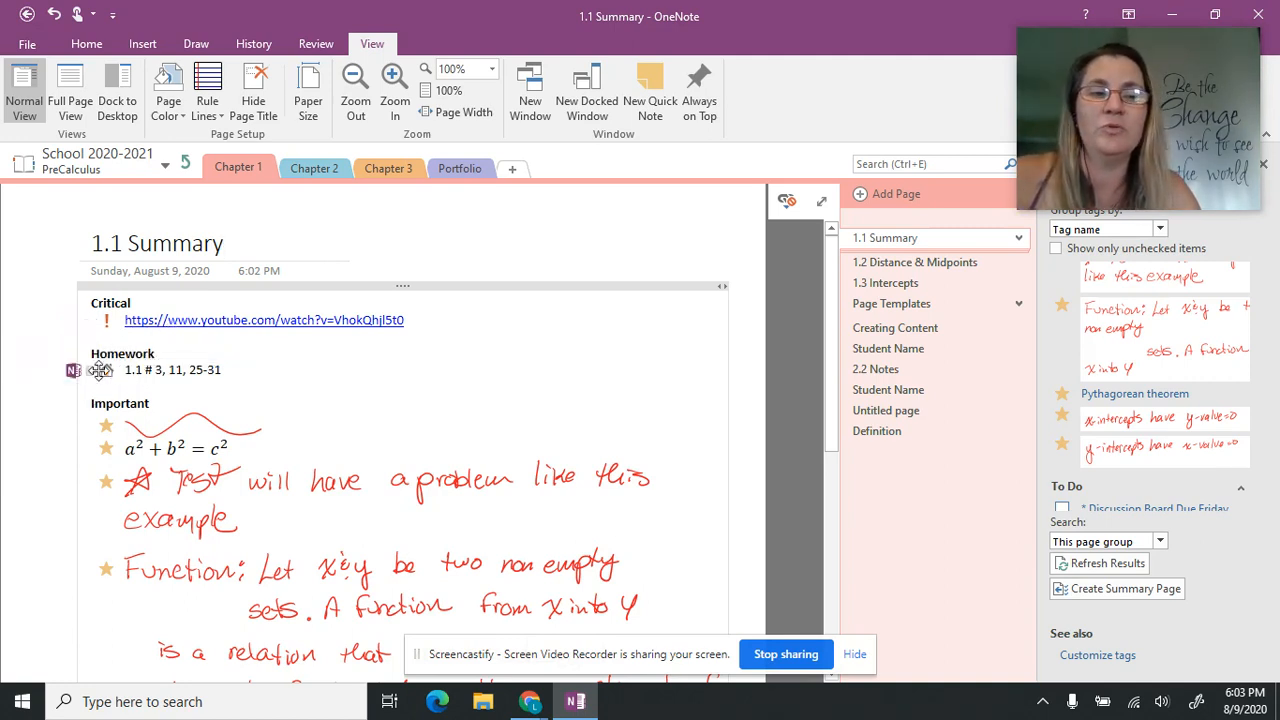
Follow the summary page's link to the original homework note, and close the tag summary
scroll(76, 378, "up", 5)
left_click(69, 488)
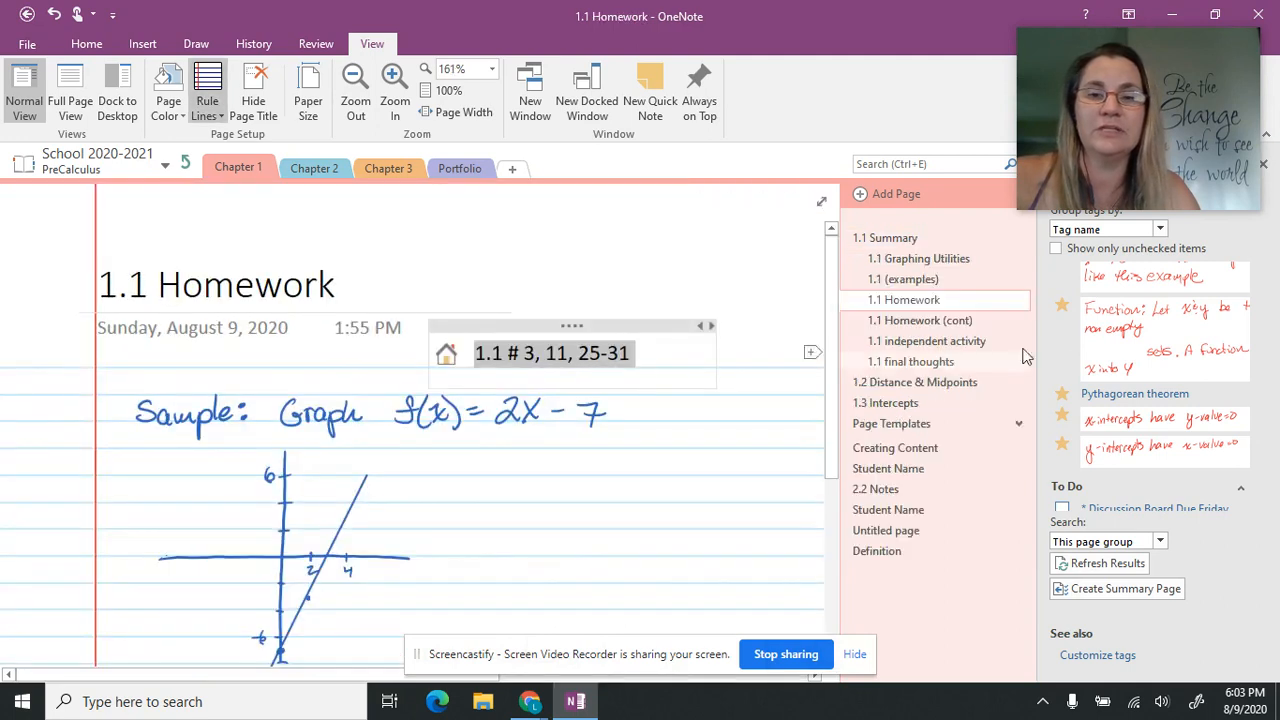
left_click(1263, 164)
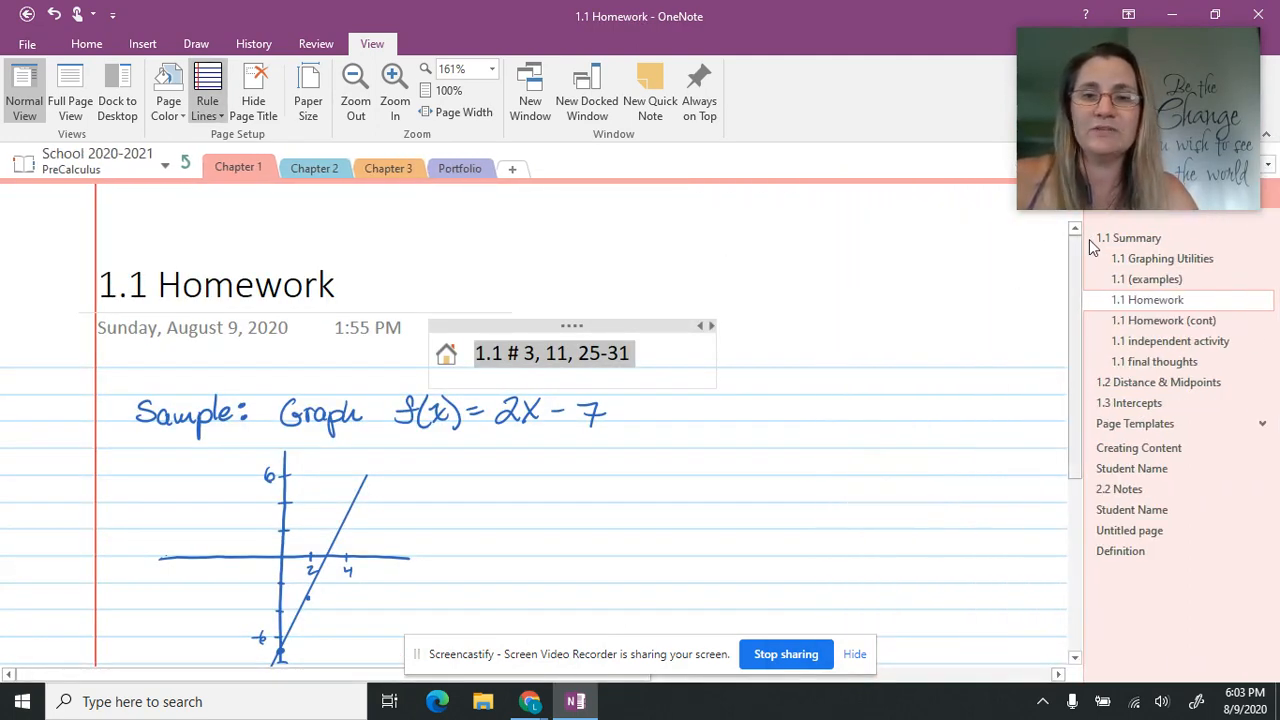
From the 1.1 Summary page, follow the test reminder's link to its source on the examples page and return
left_click(1101, 240)
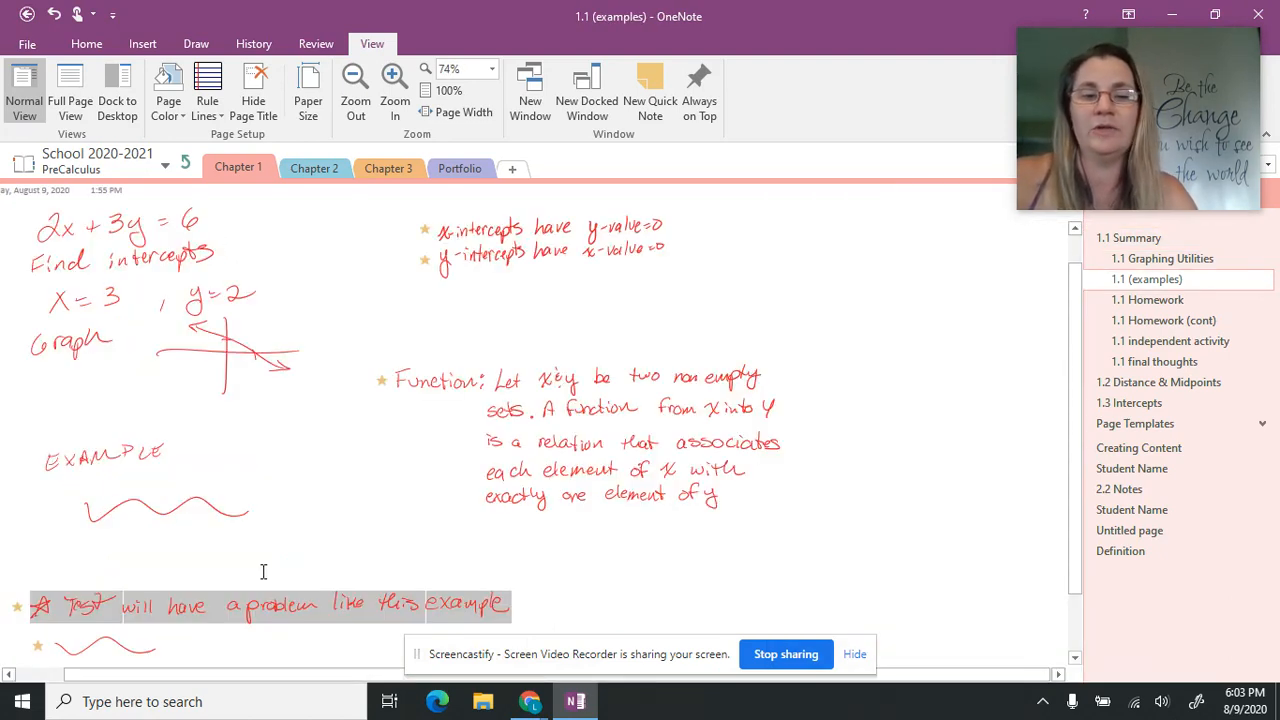
scroll(308, 460, "down", 3)
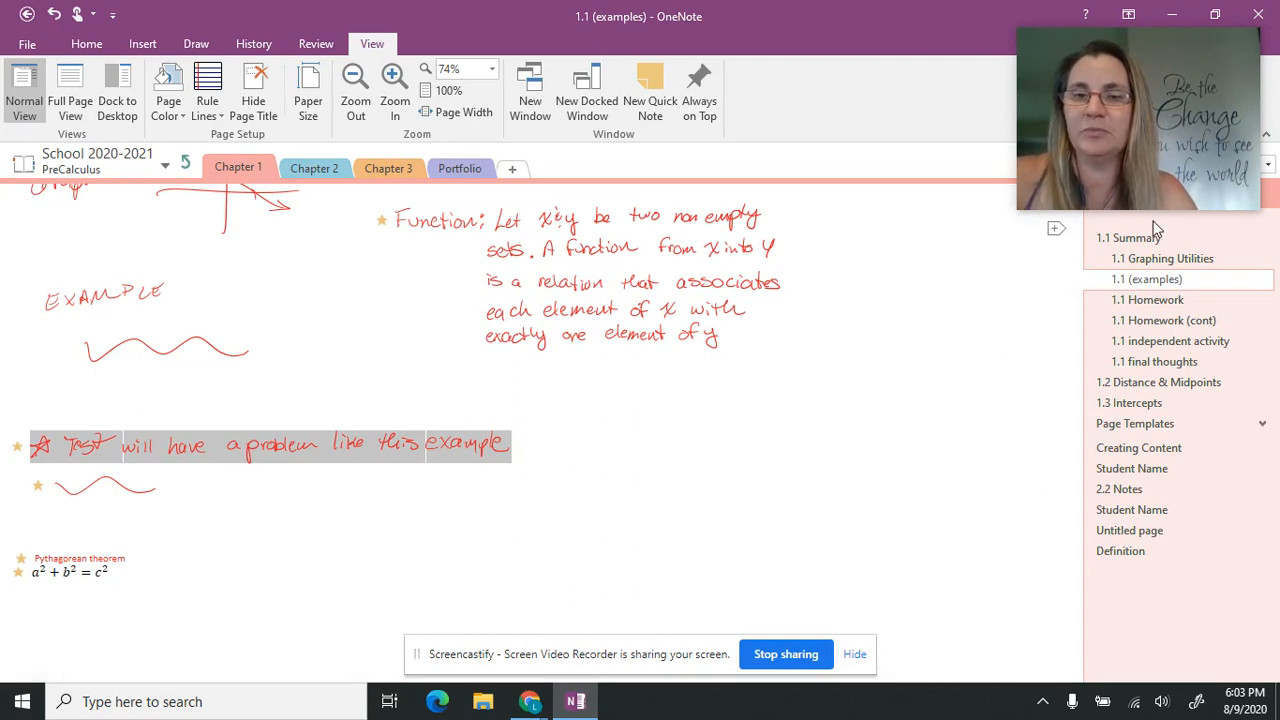
left_click(1122, 233)
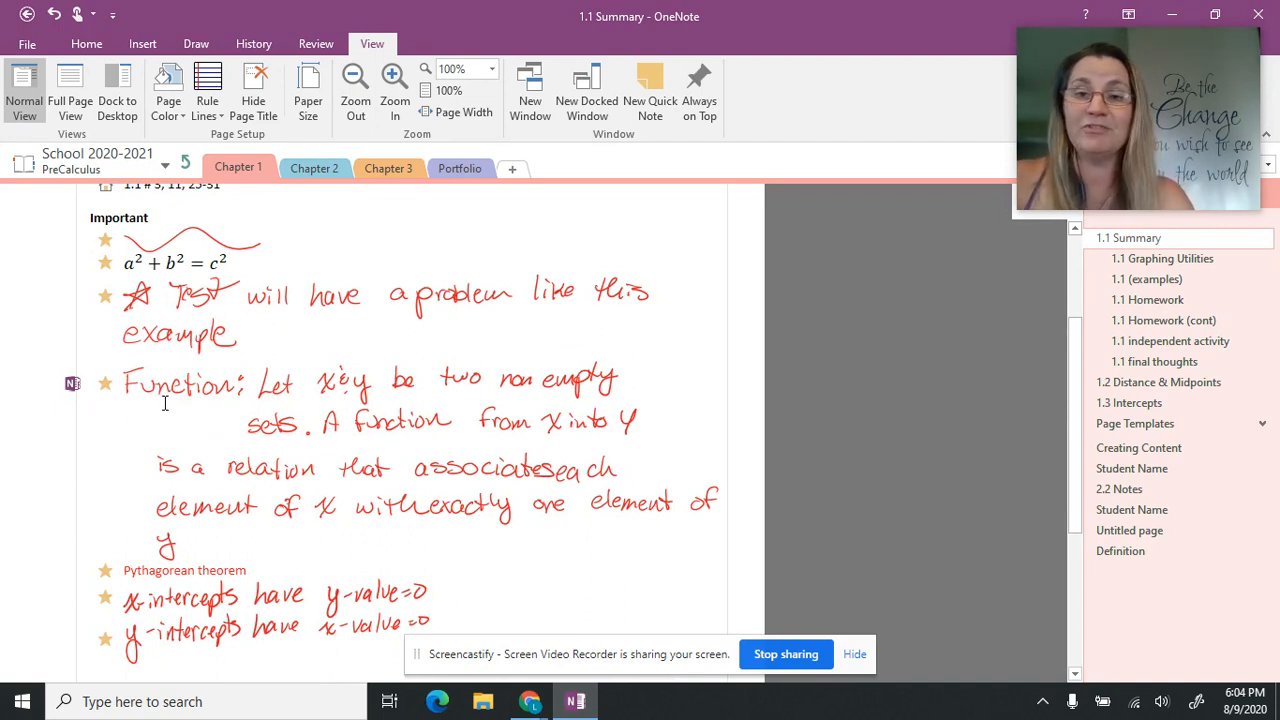
Mark the "Discussion Board Due Friday" to-do as done on the 1.1 Summary page
scroll(151, 517, "down", 3)
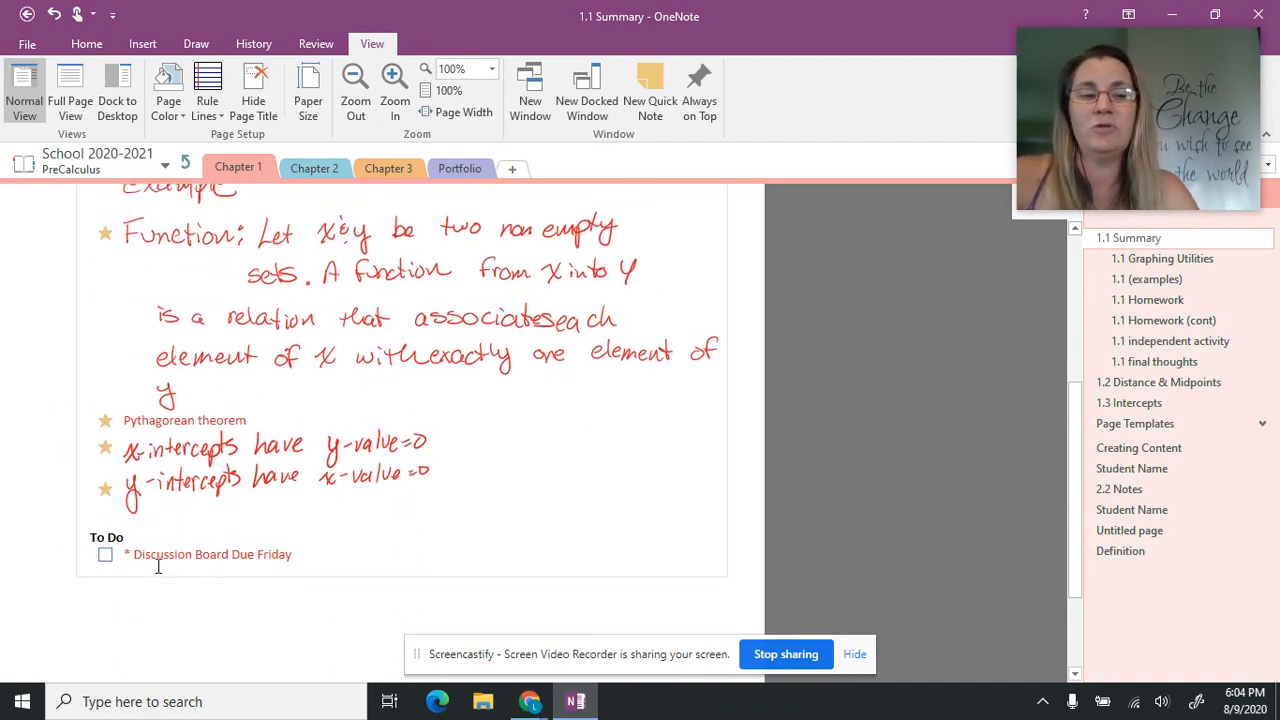
left_click(106, 556)
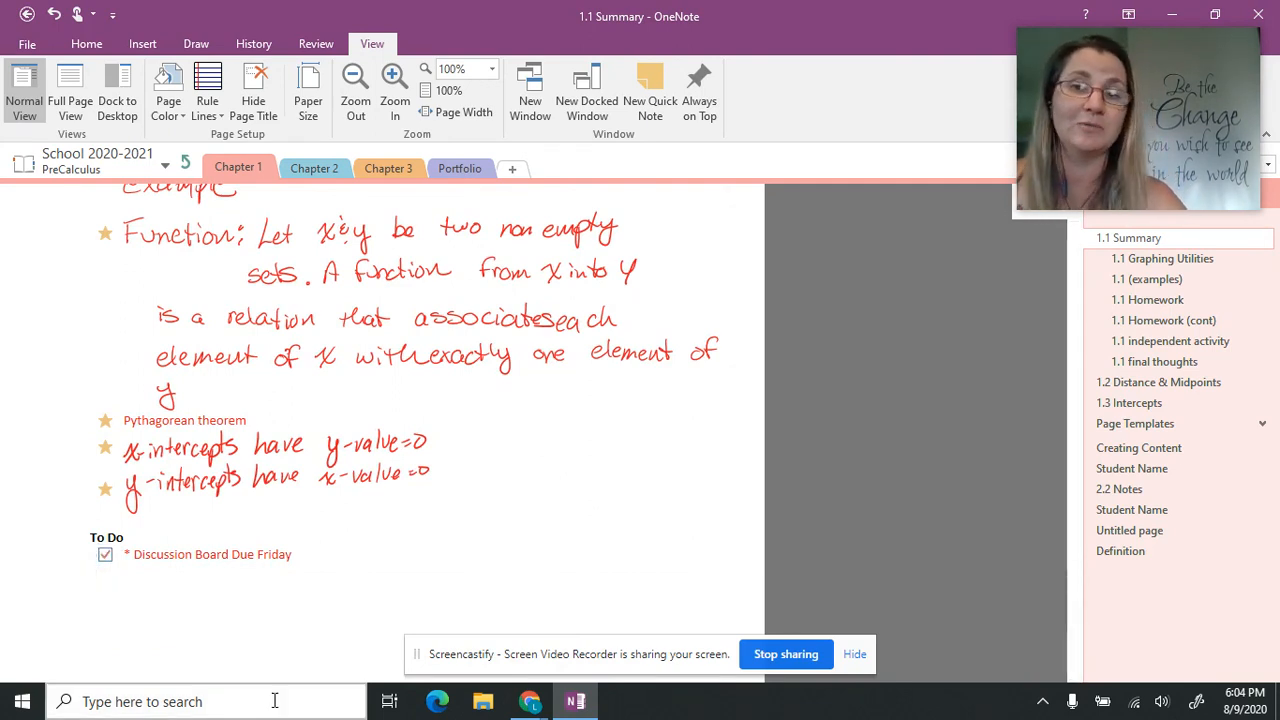
scroll(382, 432, "up", 4)
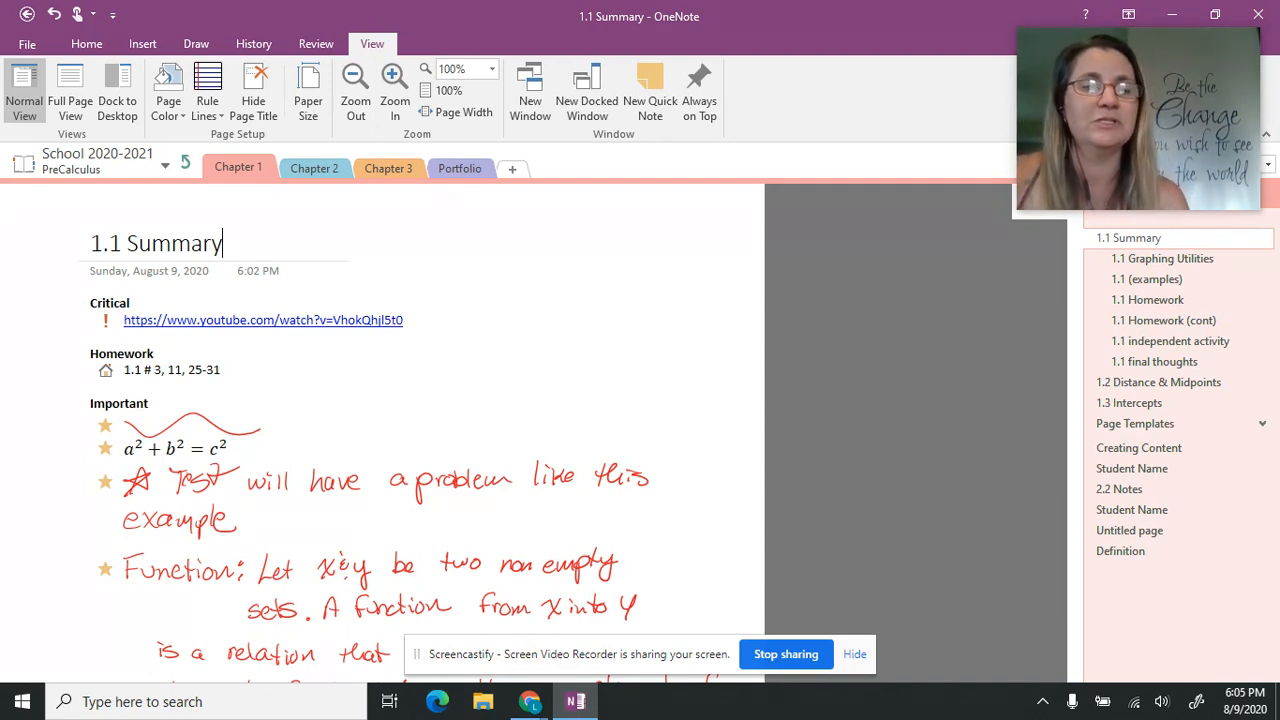
Look over the 1.1 Graphing Utilities and 1.1 (examples) subpages
left_click(1203, 260)
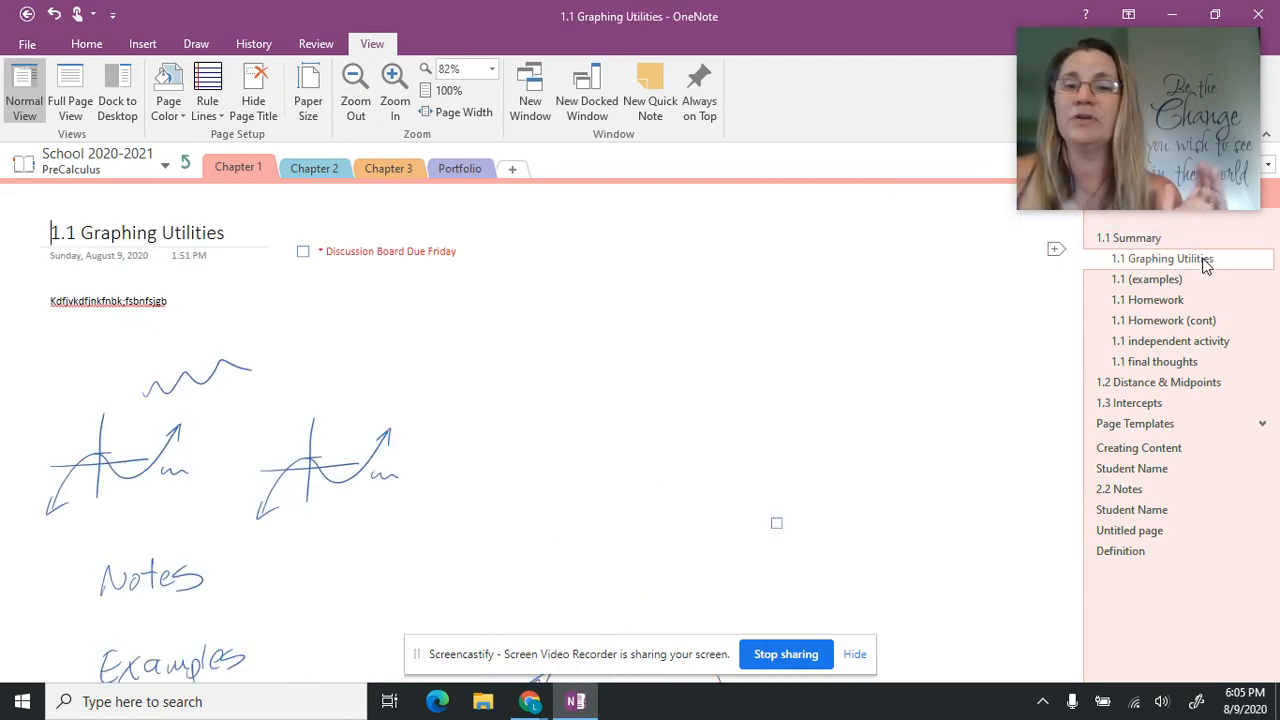
right_click(1160, 282)
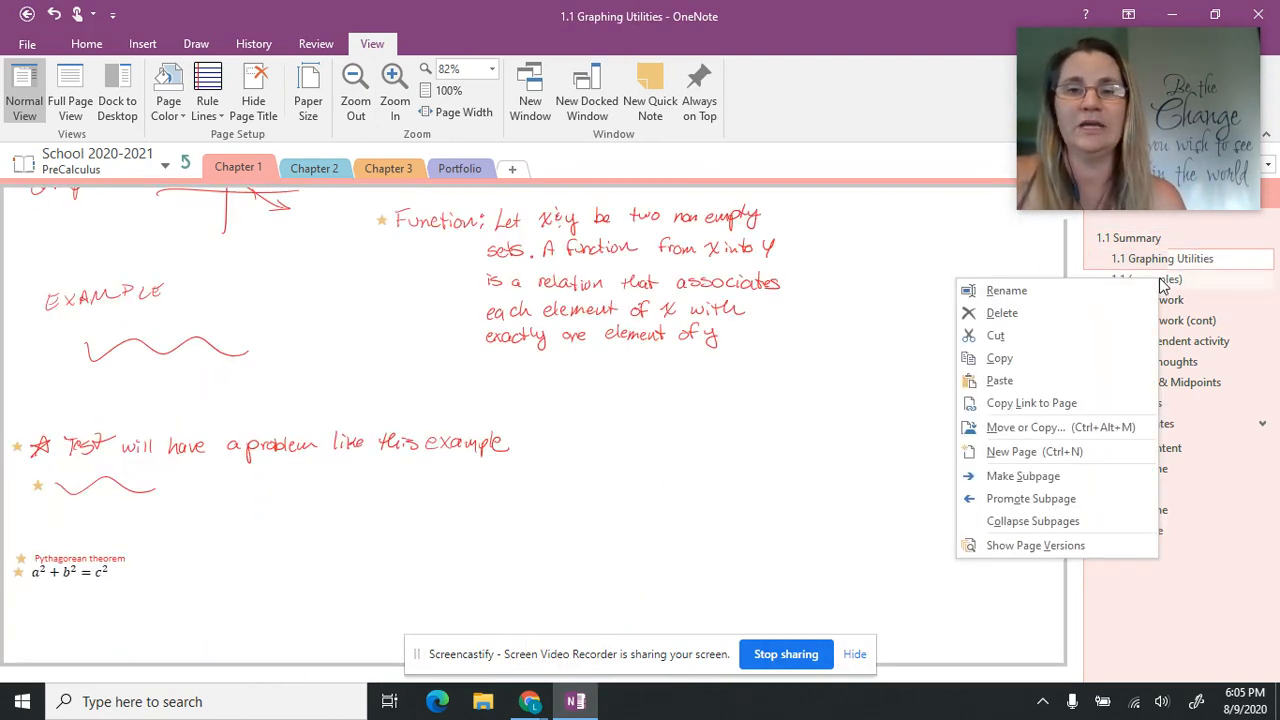
left_click(995, 230)
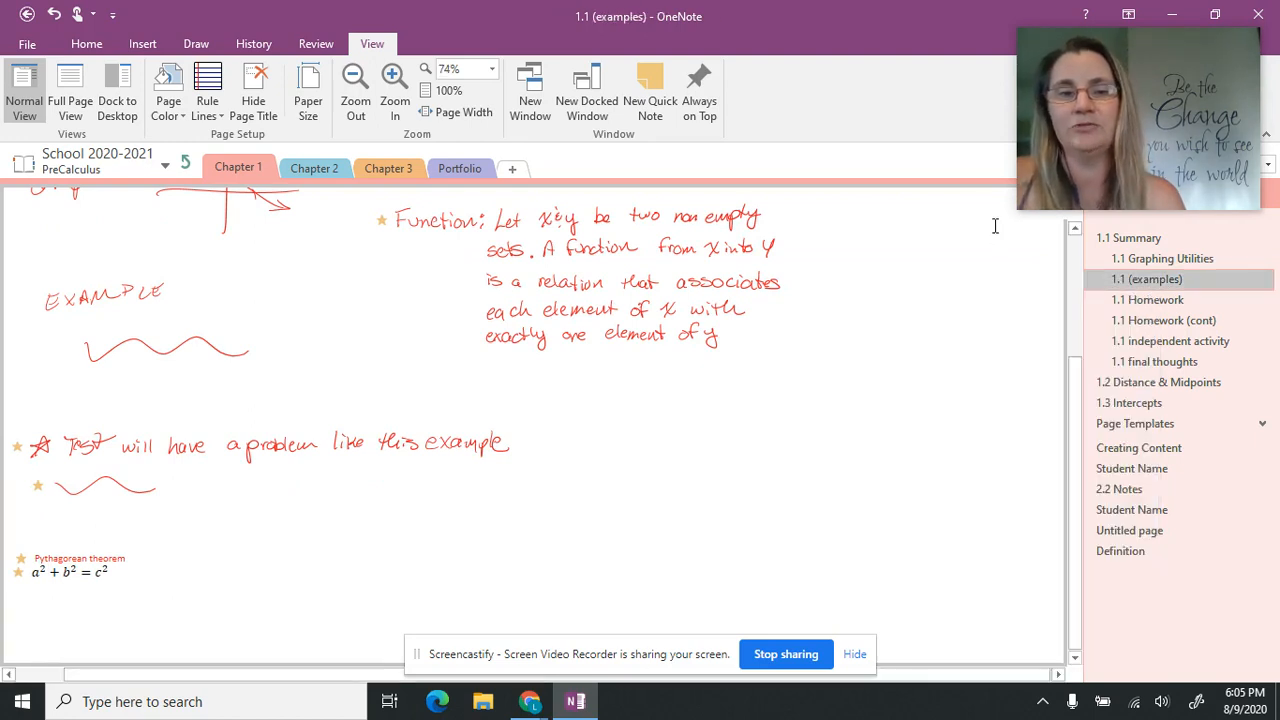
scroll(995, 226, "up", 5)
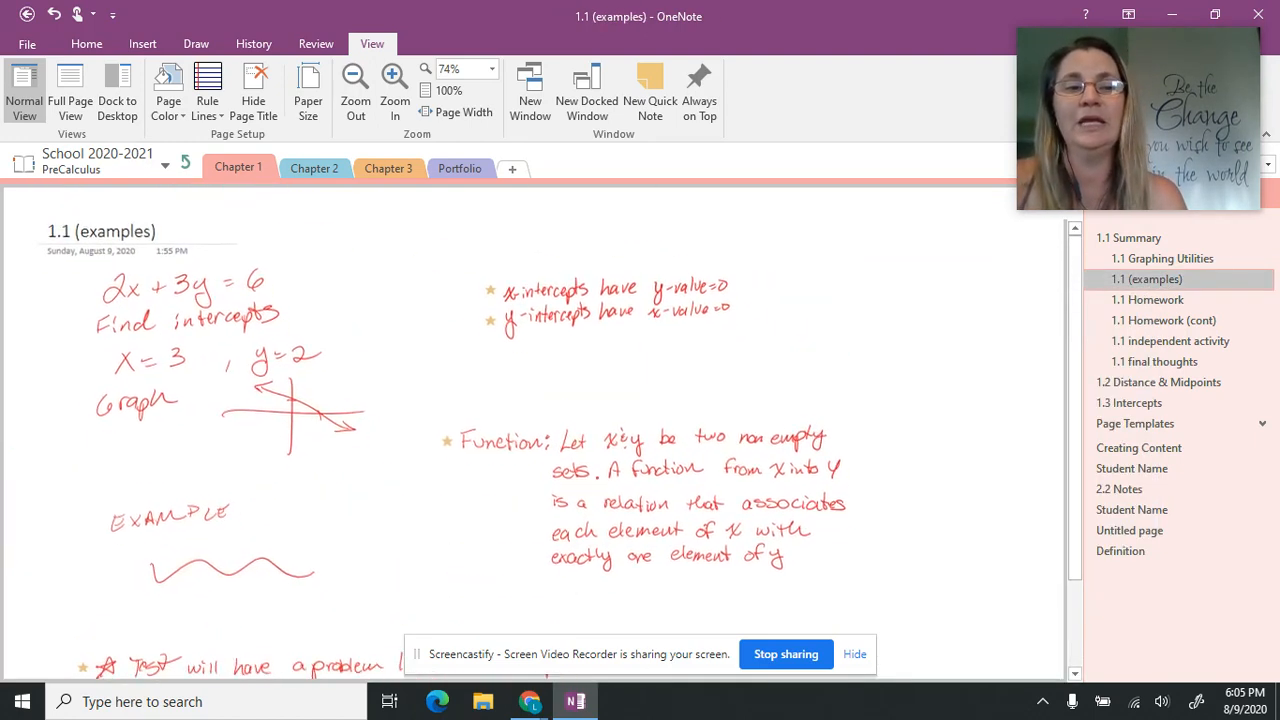